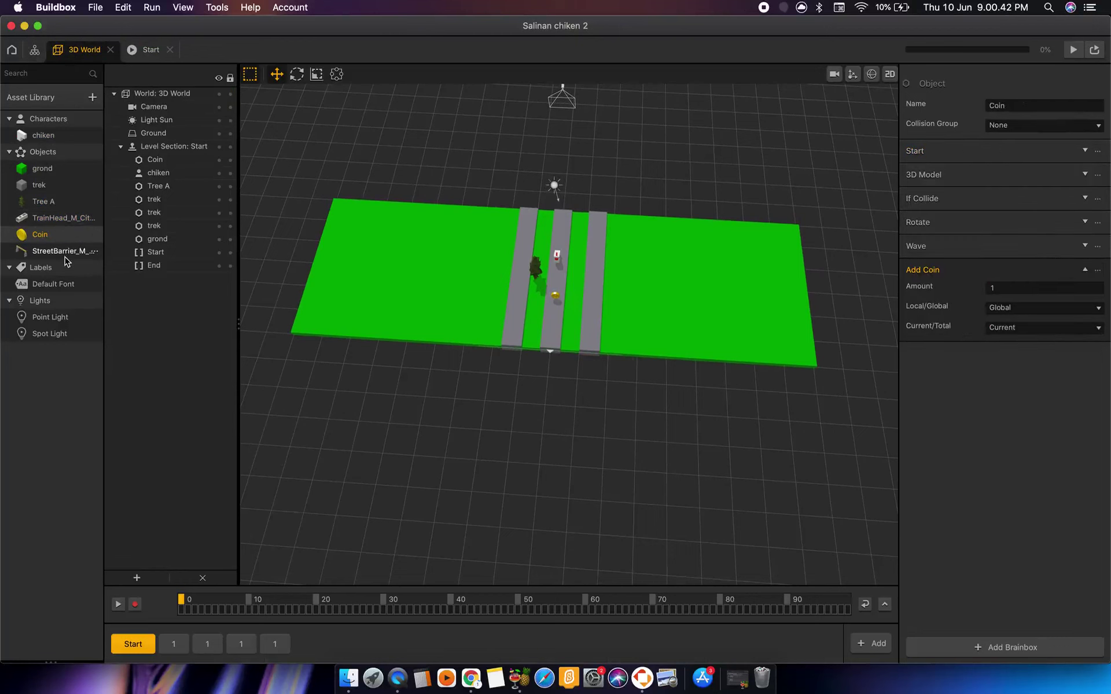
Inspect the StreetBarrier object's settings, test-play the chicken game in the preview until game over, and close the preview.
left_click(65, 253)
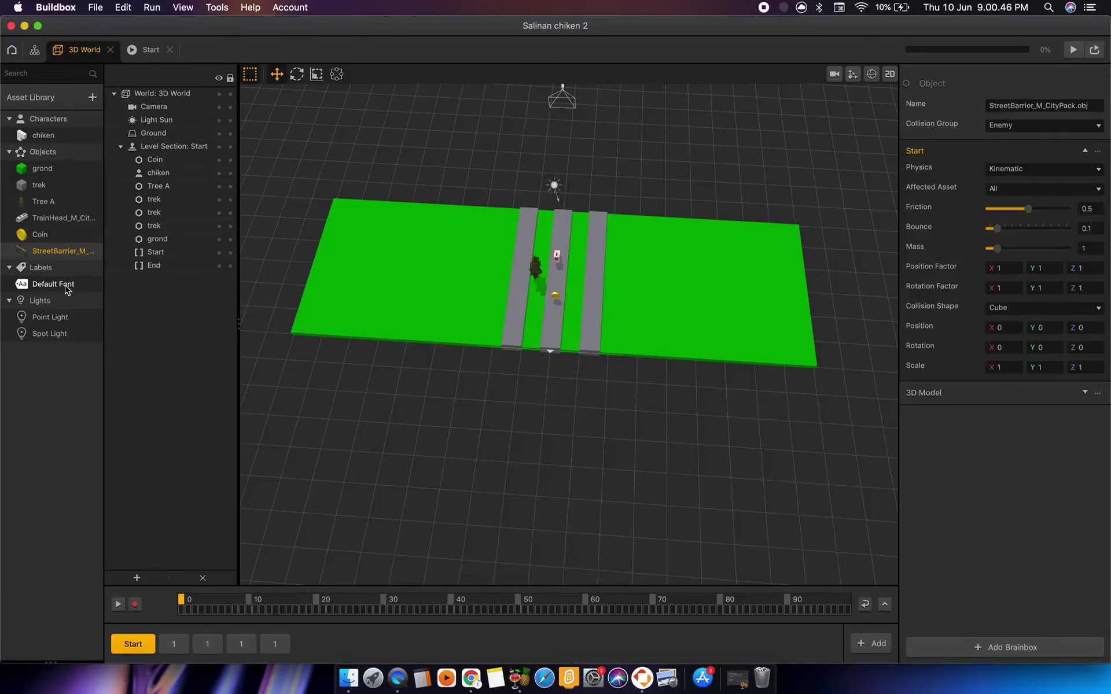
key("super+r")
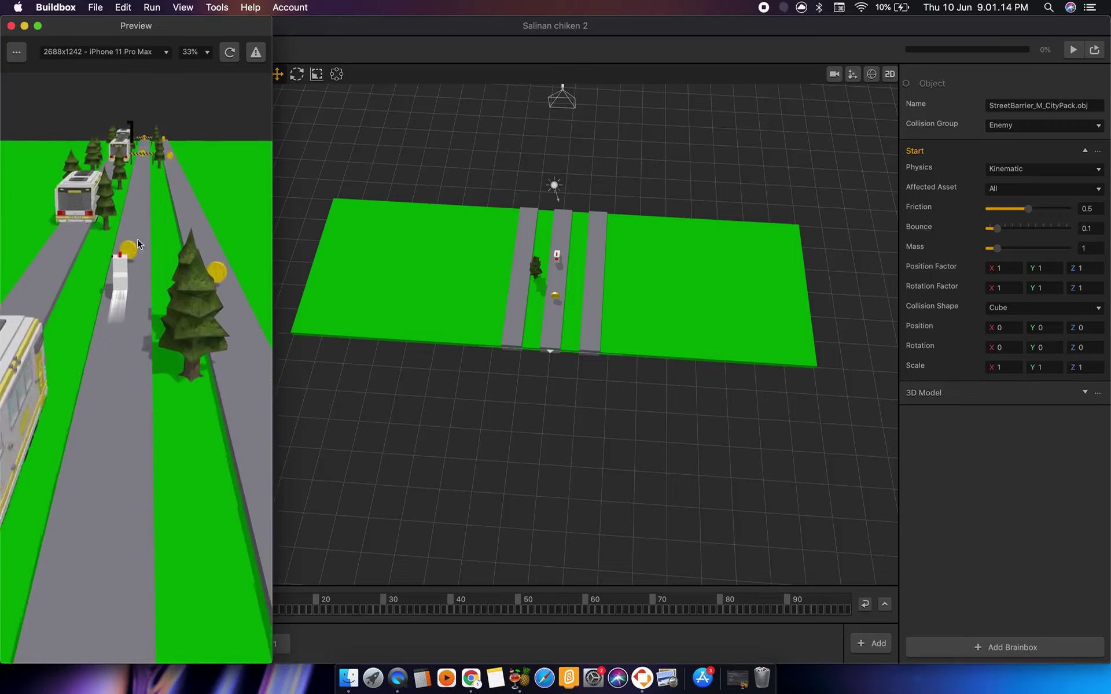
left_click_drag(122, 338, 210, 359)
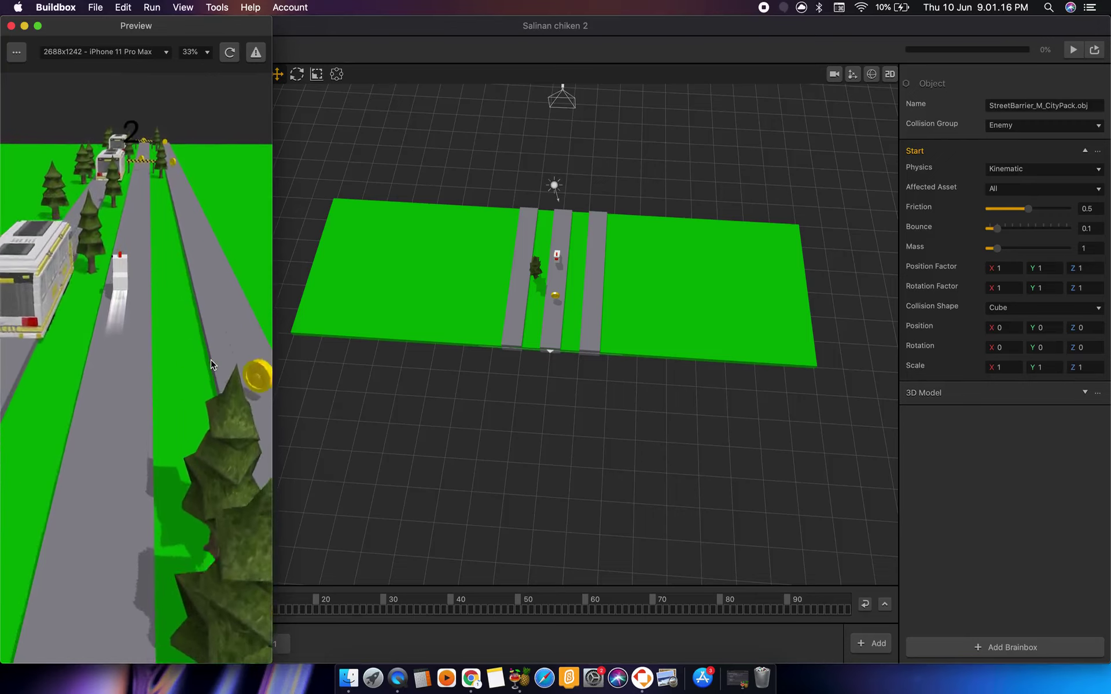
left_click(211, 360)
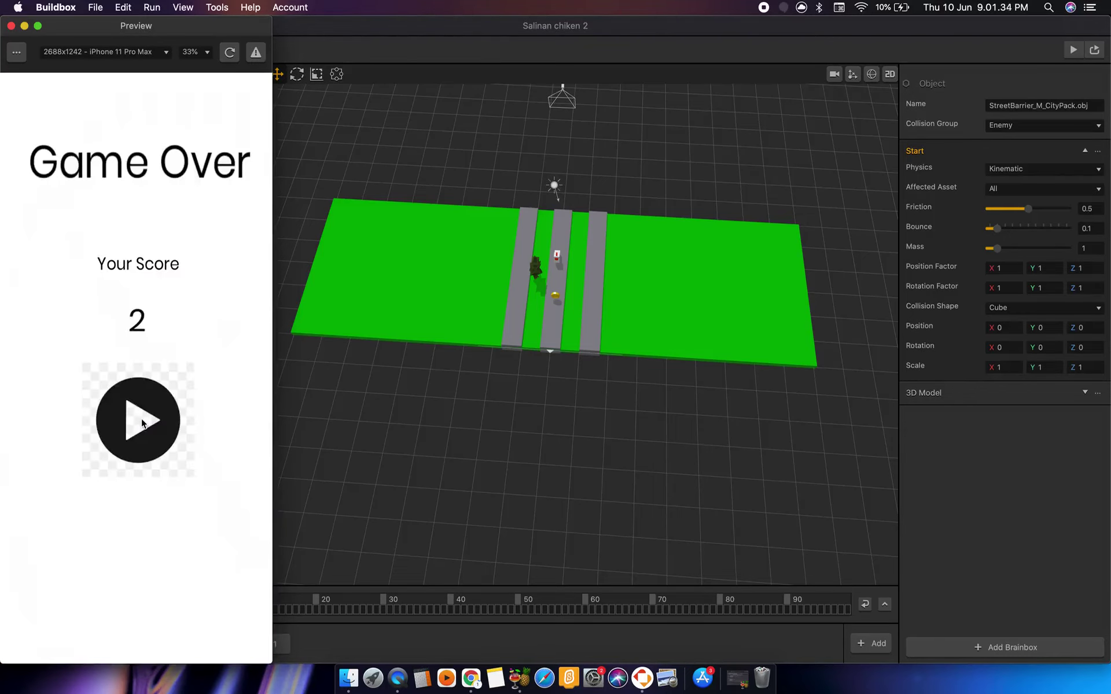
left_click(11, 26)
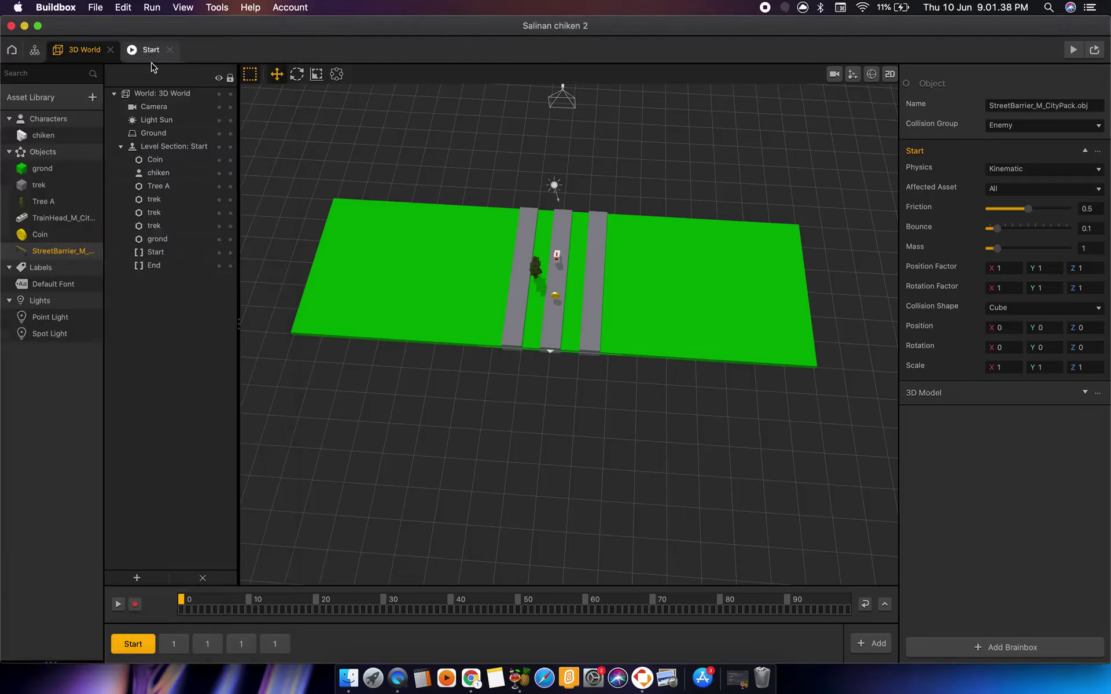
Open the chiken character's node graph and examine its logic along with the project's screen flow.
double_click(64, 138)
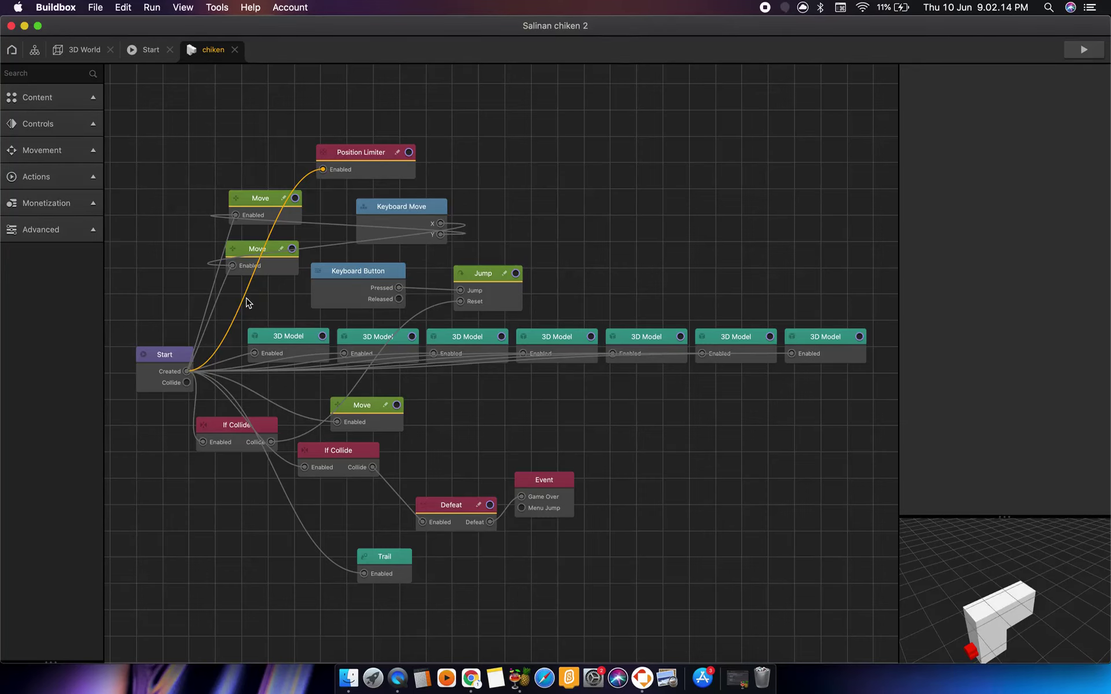
left_click(35, 51)
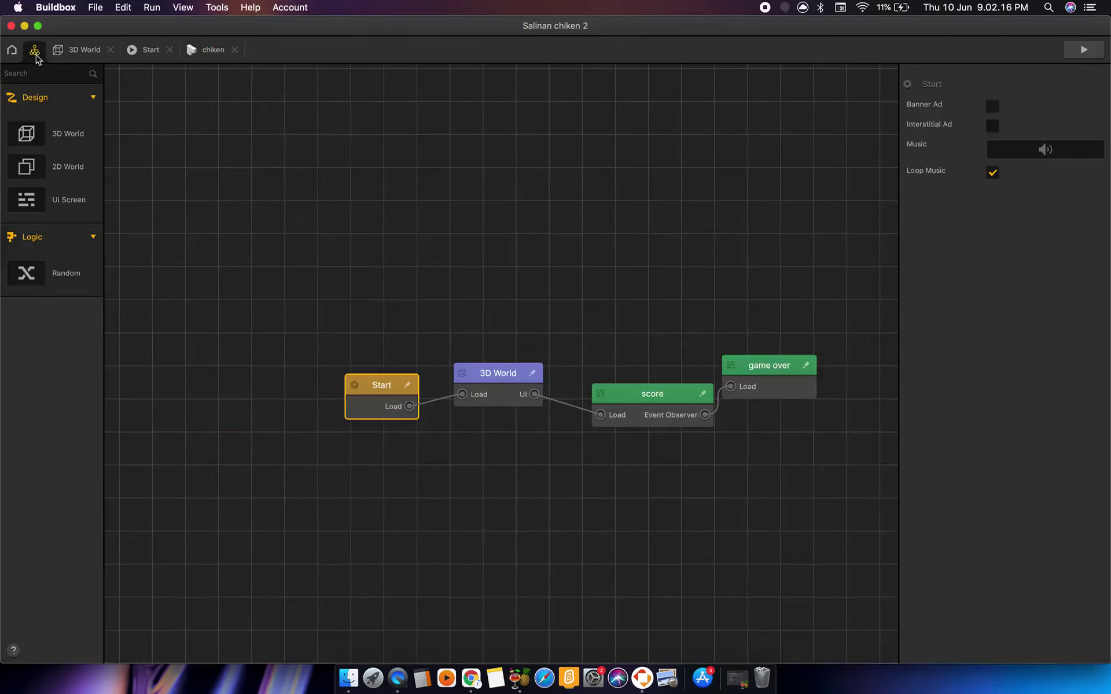
left_click(59, 55)
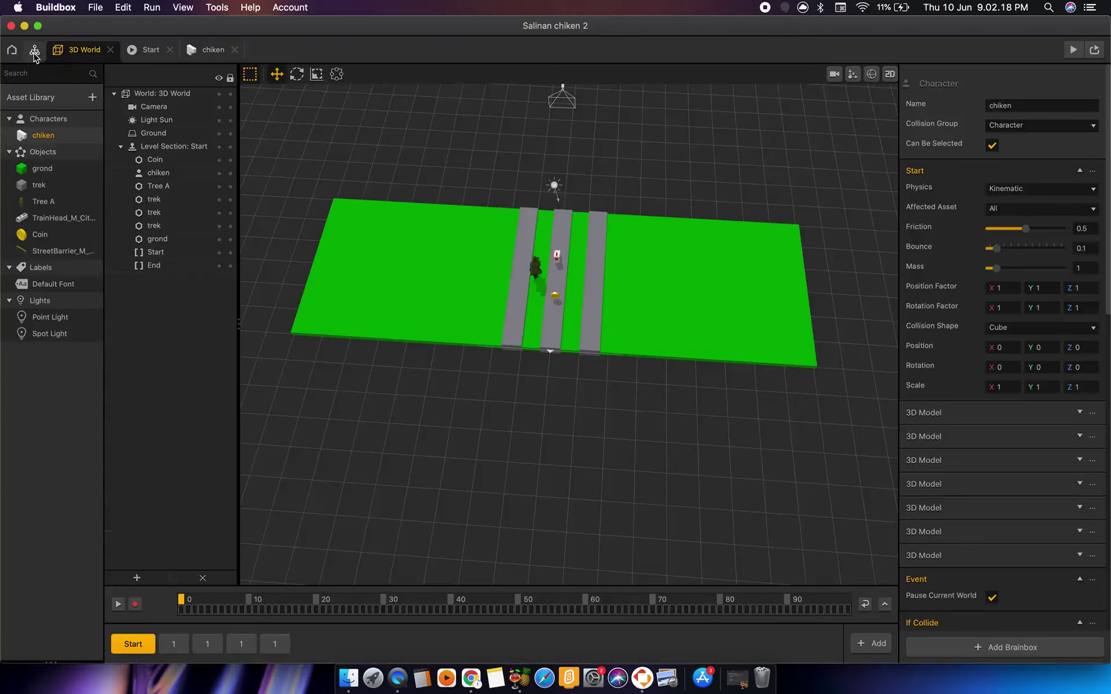
Open the score screen from the project's screen flow and inspect its Event Observer settings.
left_click(34, 51)
double_click(666, 414)
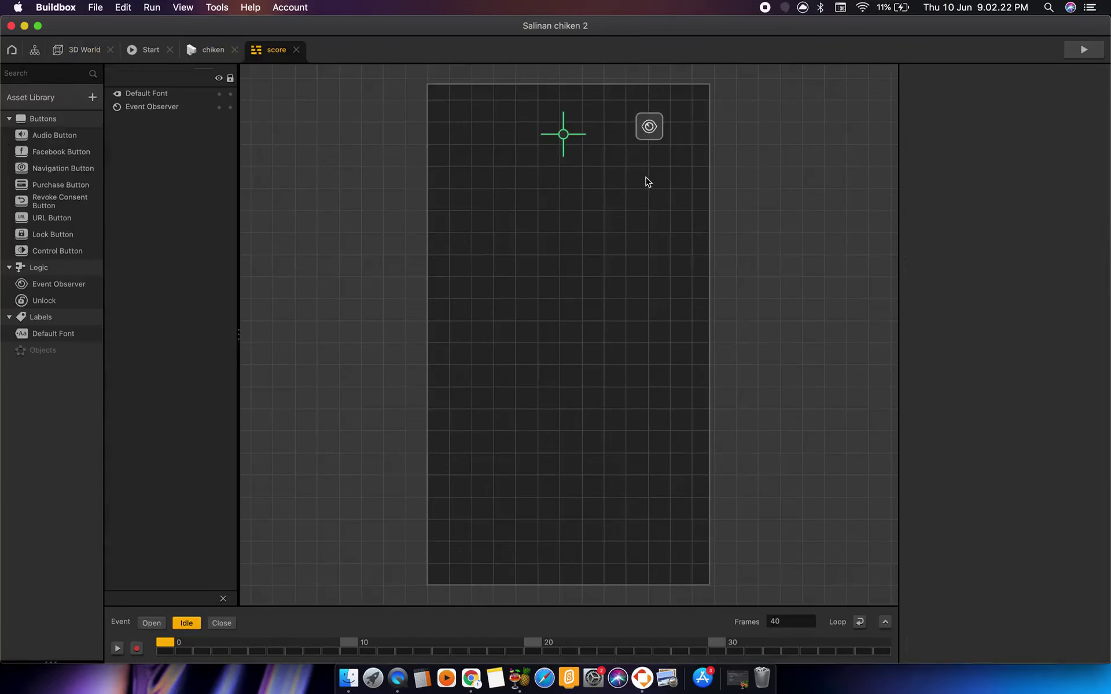
left_click(645, 123)
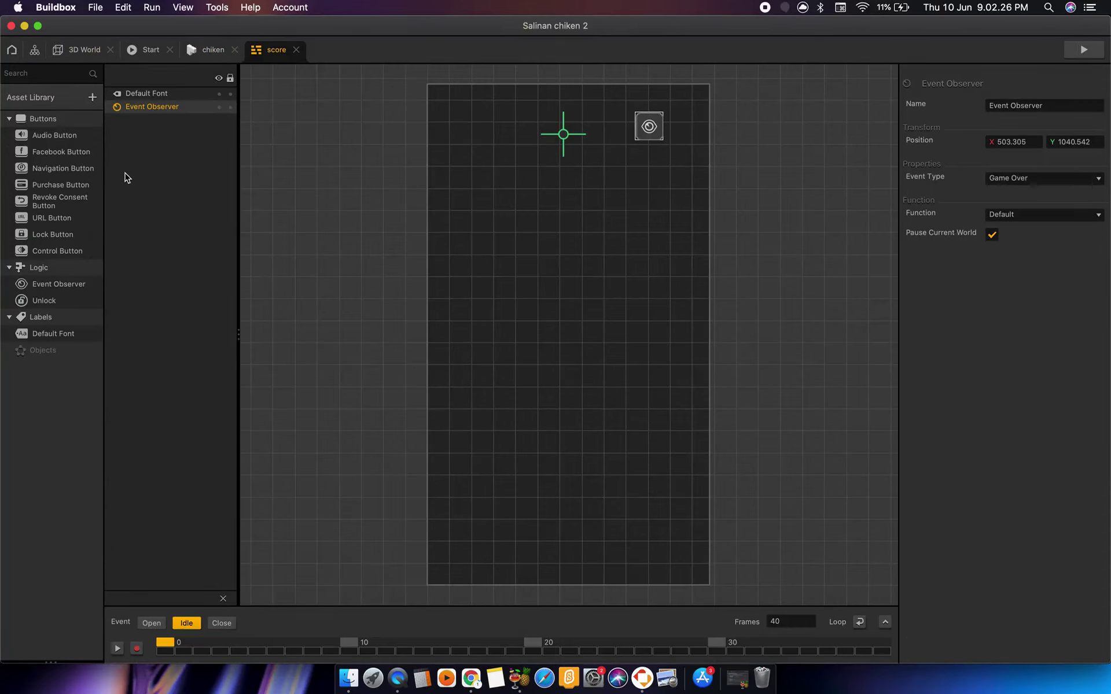
Open the game over screen from the project's screen flow and inspect its background image properties.
left_click(153, 53)
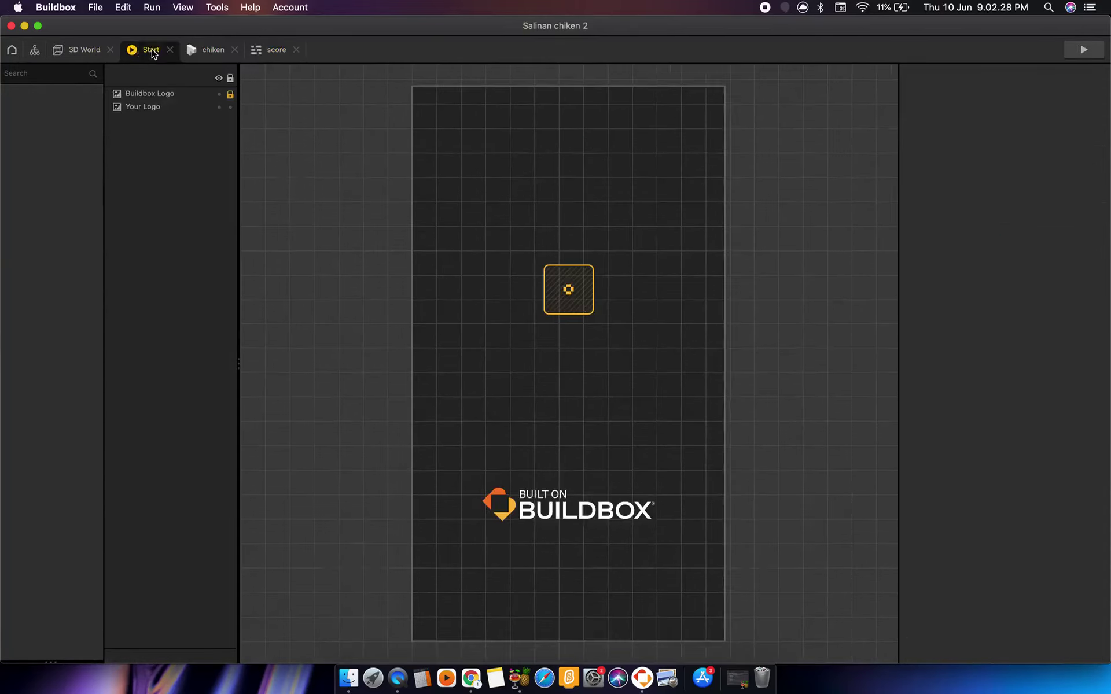
left_click(212, 54)
left_click(81, 51)
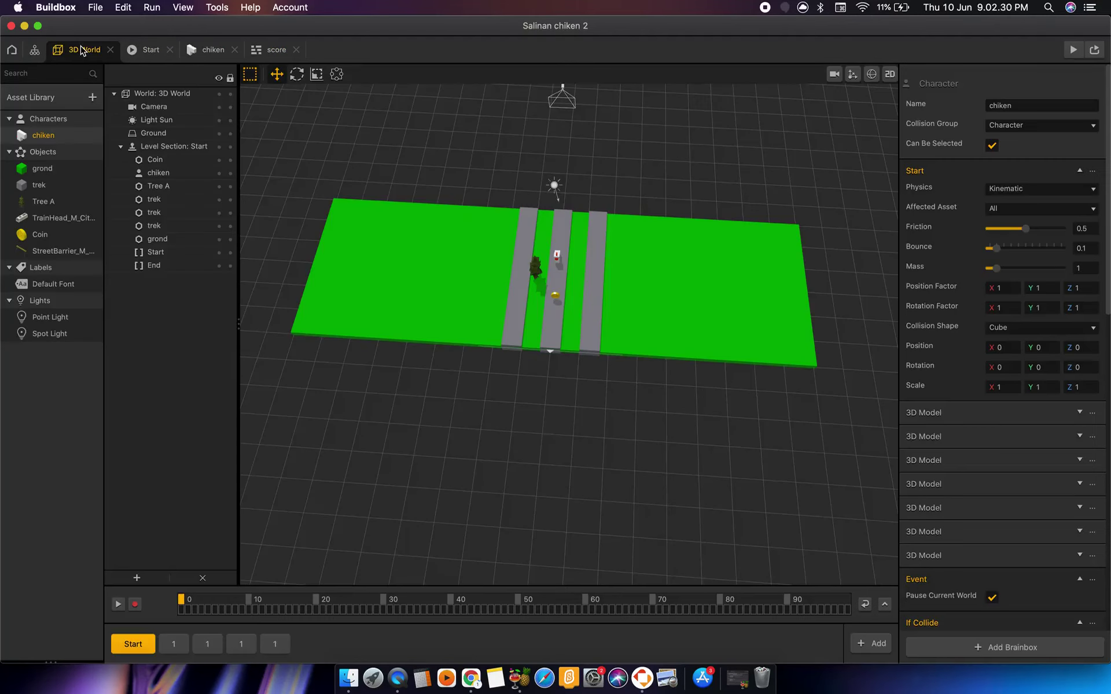
left_click(35, 50)
left_click(746, 382)
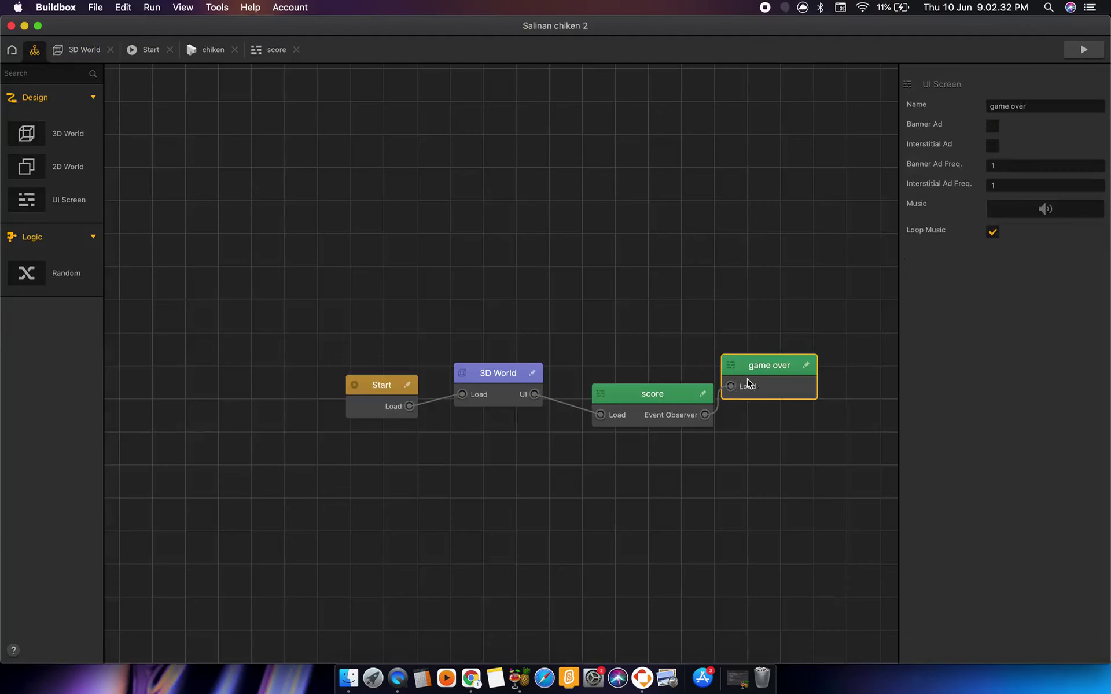
double_click(748, 383)
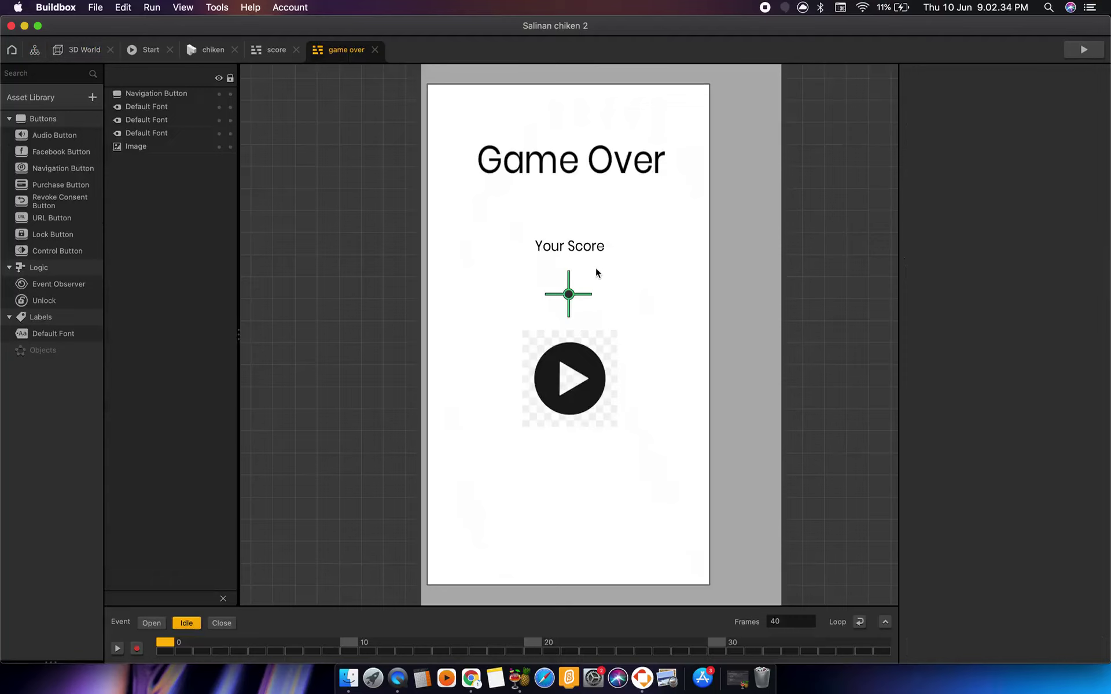
left_click(616, 241)
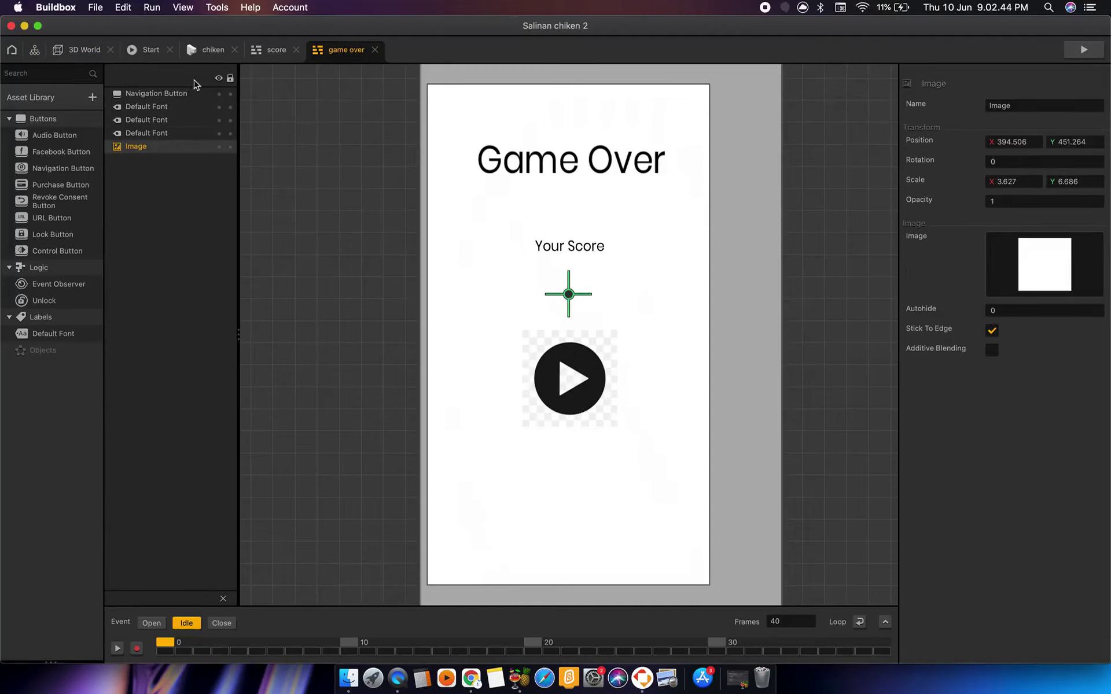
Return to the 3D World and examine the coin, tree and chicken in the Start level section up close.
left_click(149, 51)
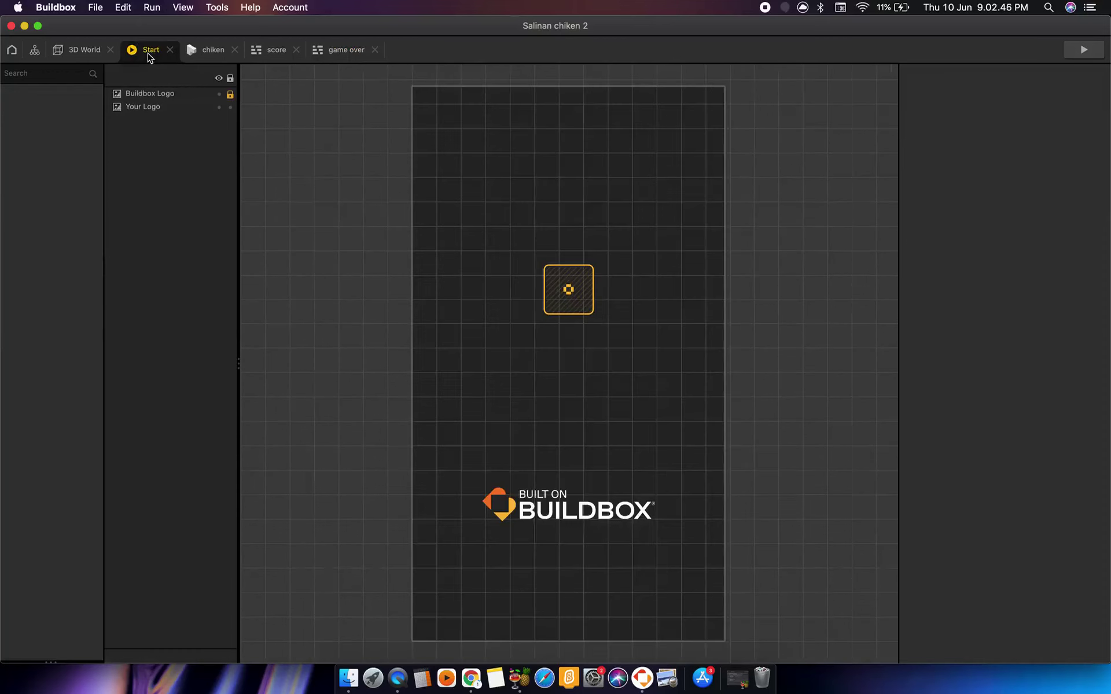
left_click(88, 51)
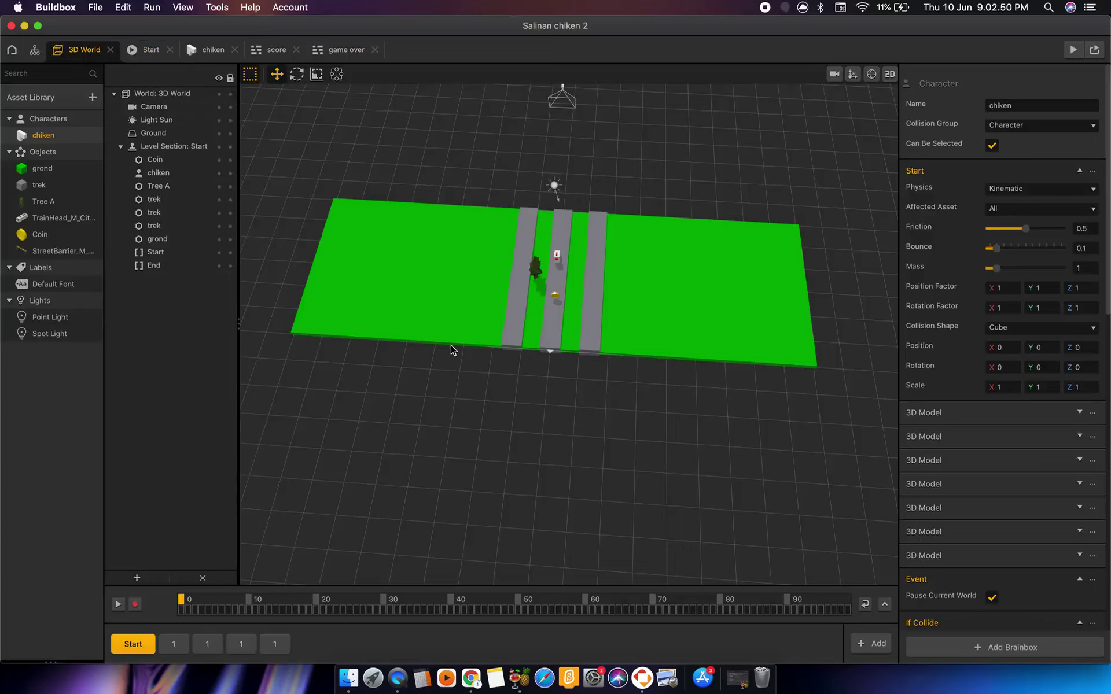
scroll(452, 350, "up", 5)
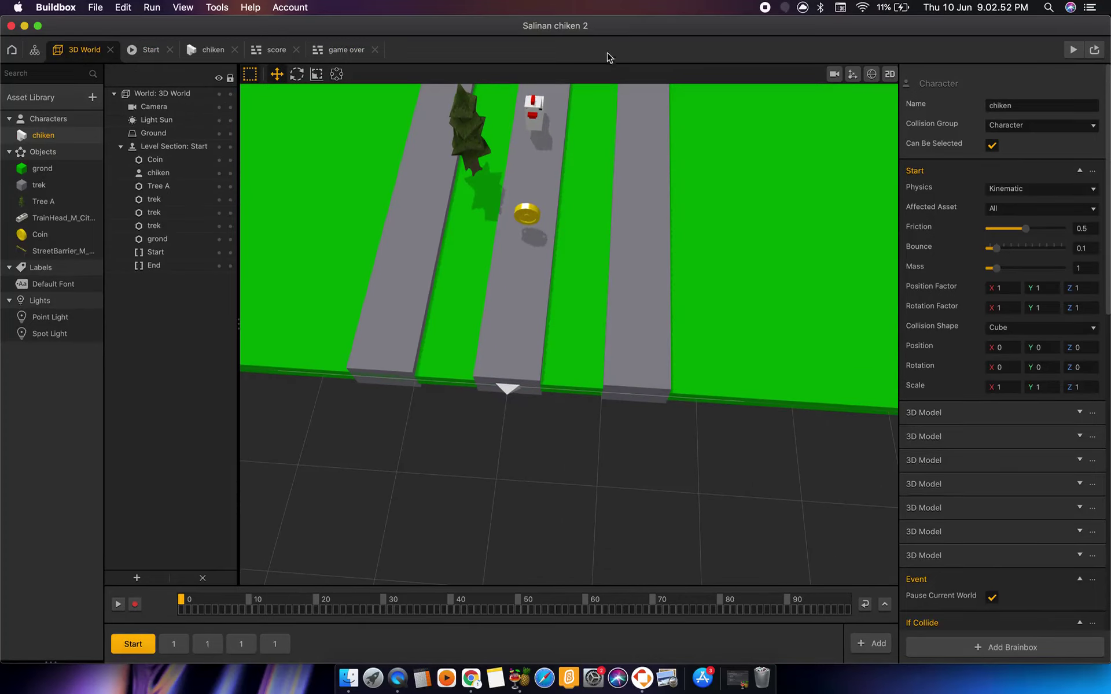
scroll(553, 168, "up", 3)
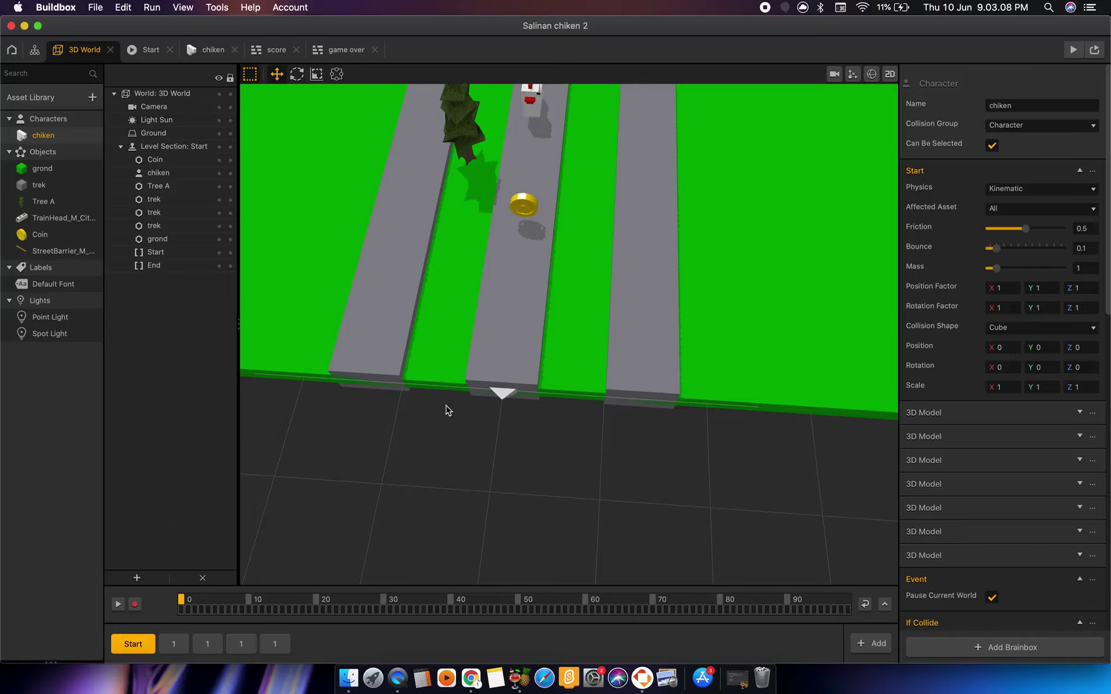
right_click_drag(644, 296, 673, 214)
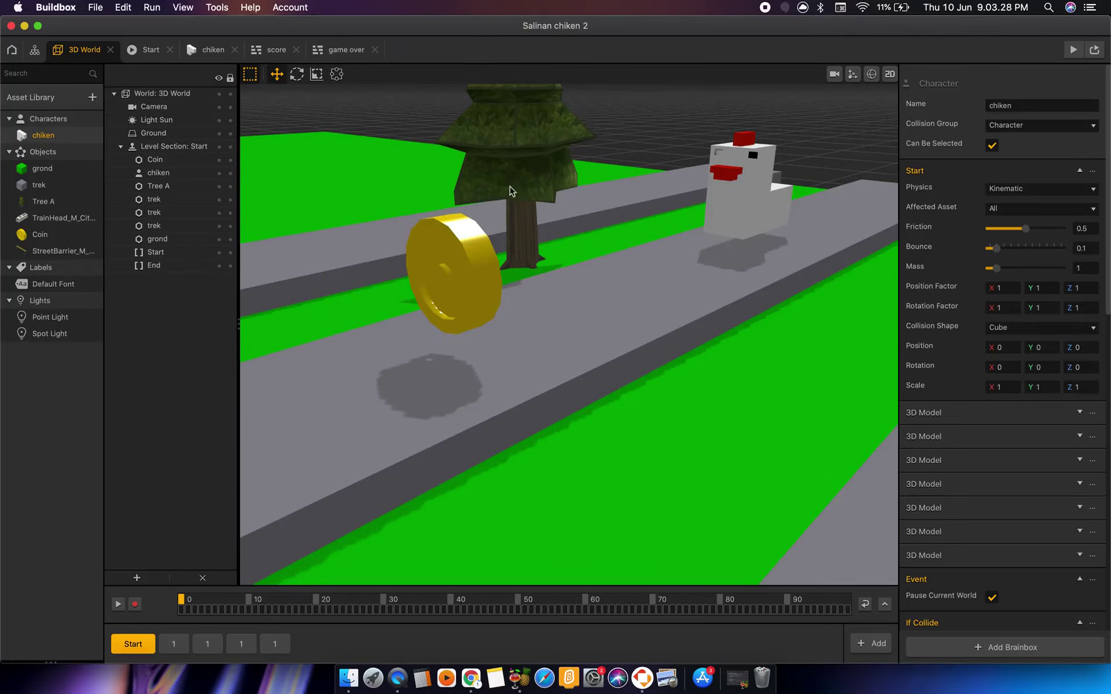
scroll(579, 232, "down", 3)
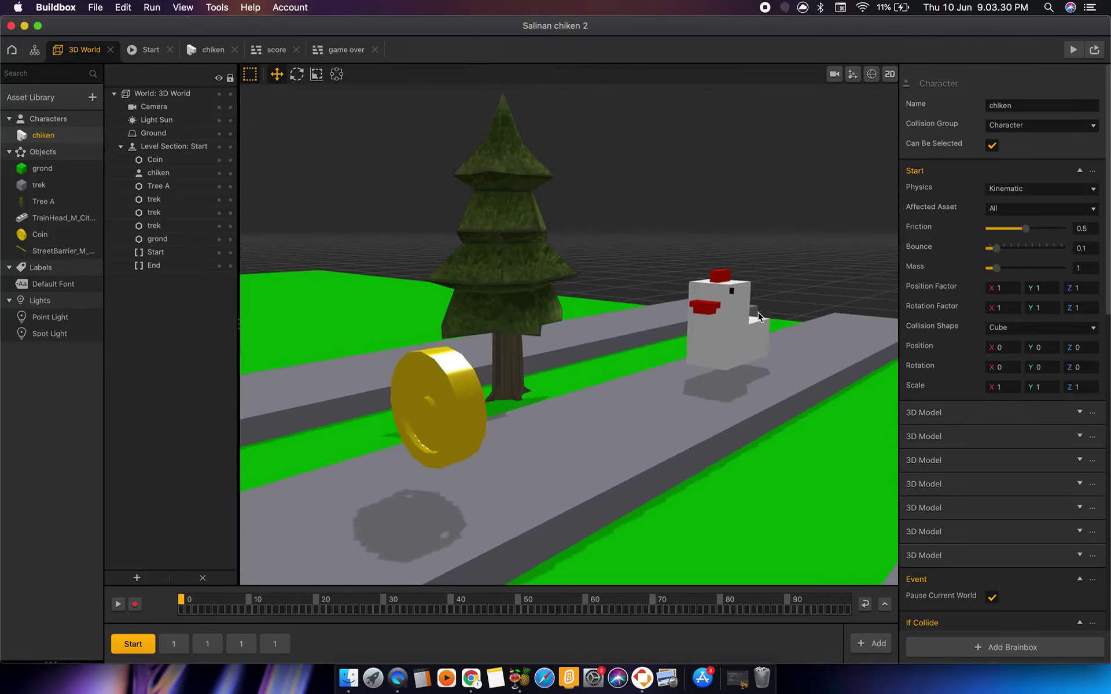
right_click_drag(746, 332, 639, 363)
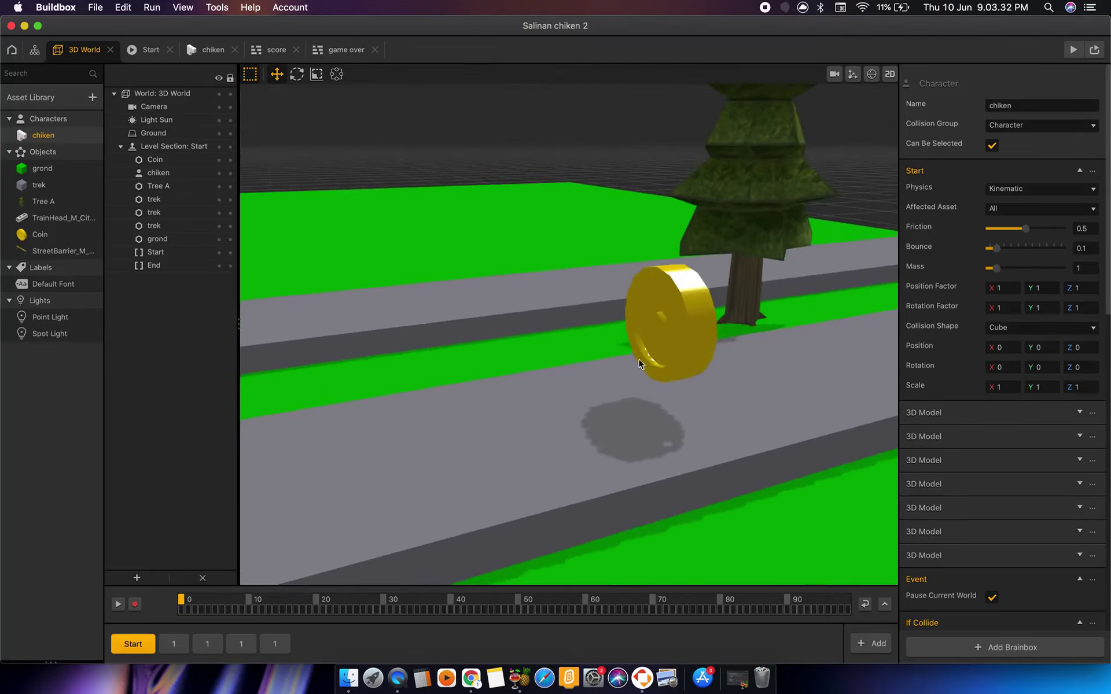
right_click_drag(777, 377, 764, 315)
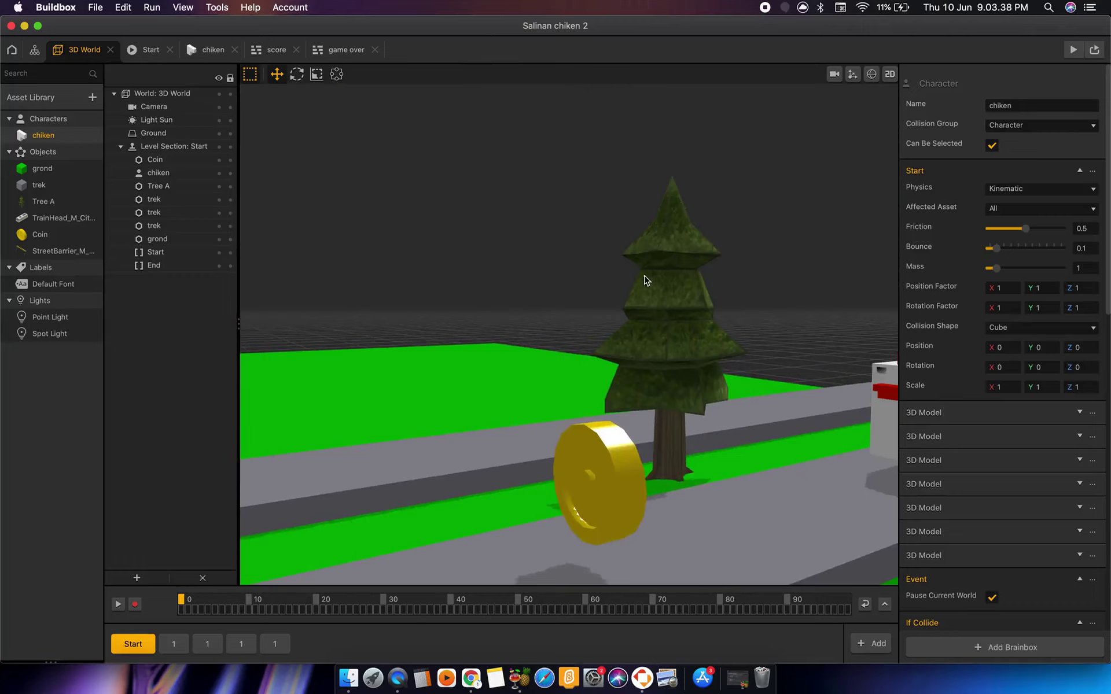
Go through the four level sections after Start, examining how their trains, trees, coins and barriers are placed.
left_click(174, 644)
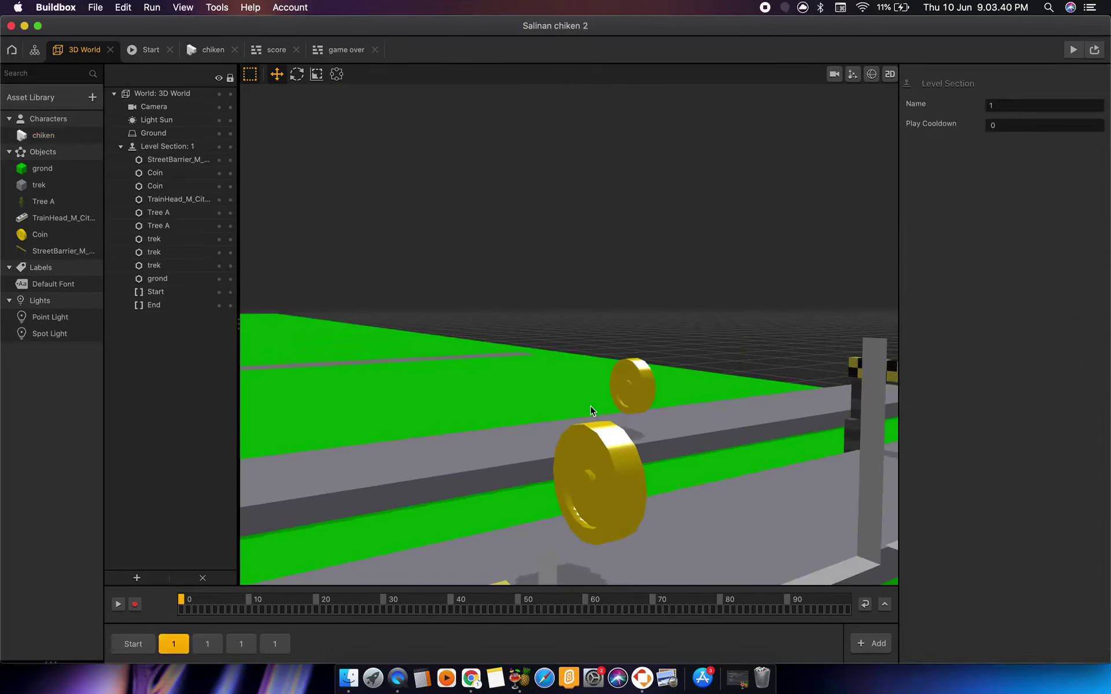
right_click_drag(588, 337, 699, 362)
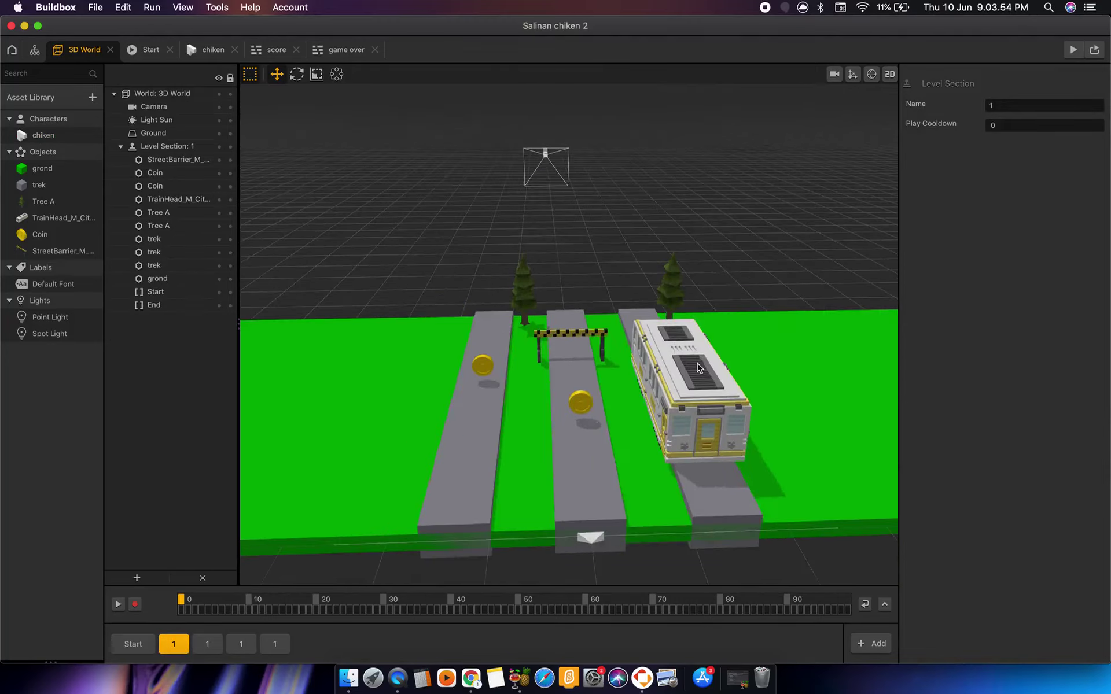
left_click(422, 345)
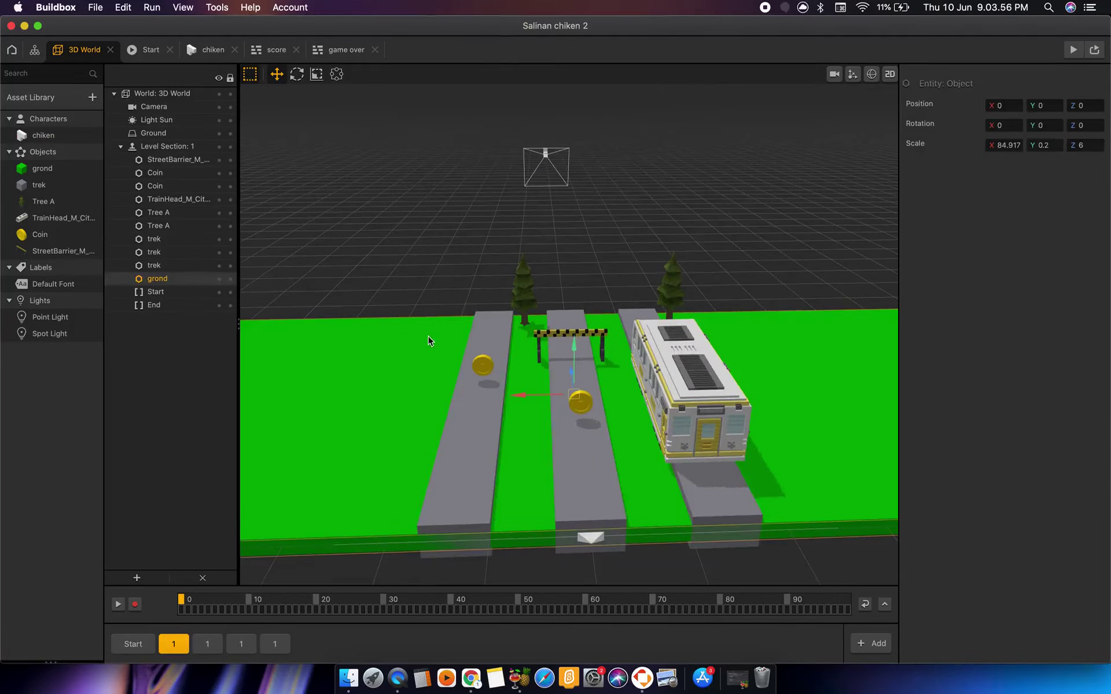
left_click(768, 571)
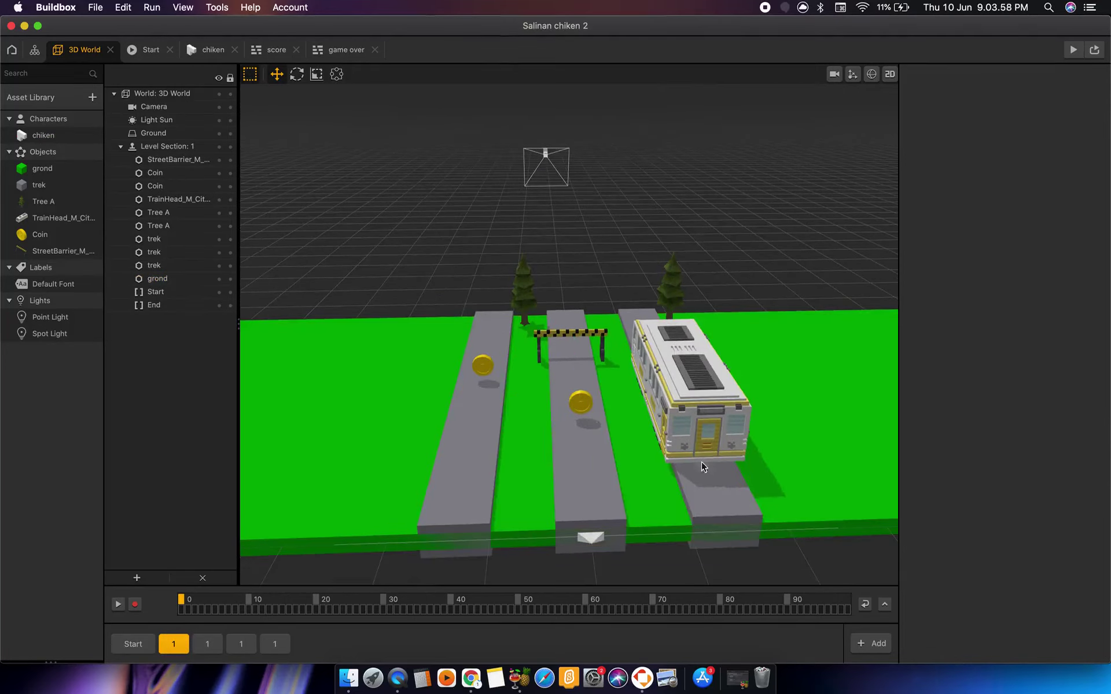
left_click(207, 644)
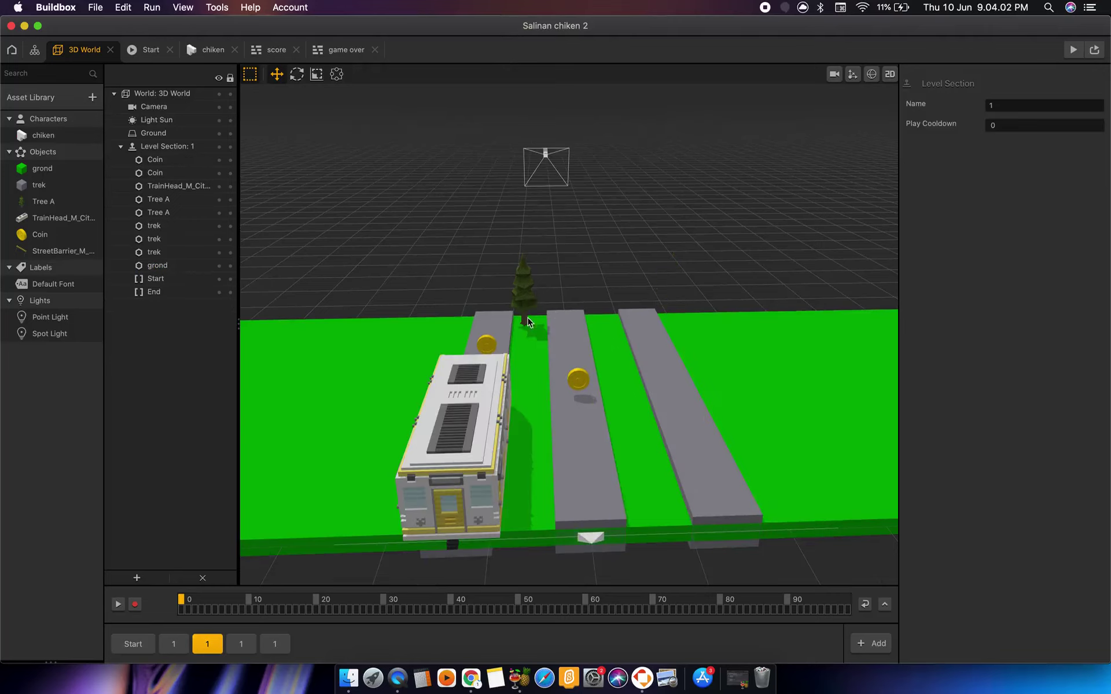
left_click(242, 642)
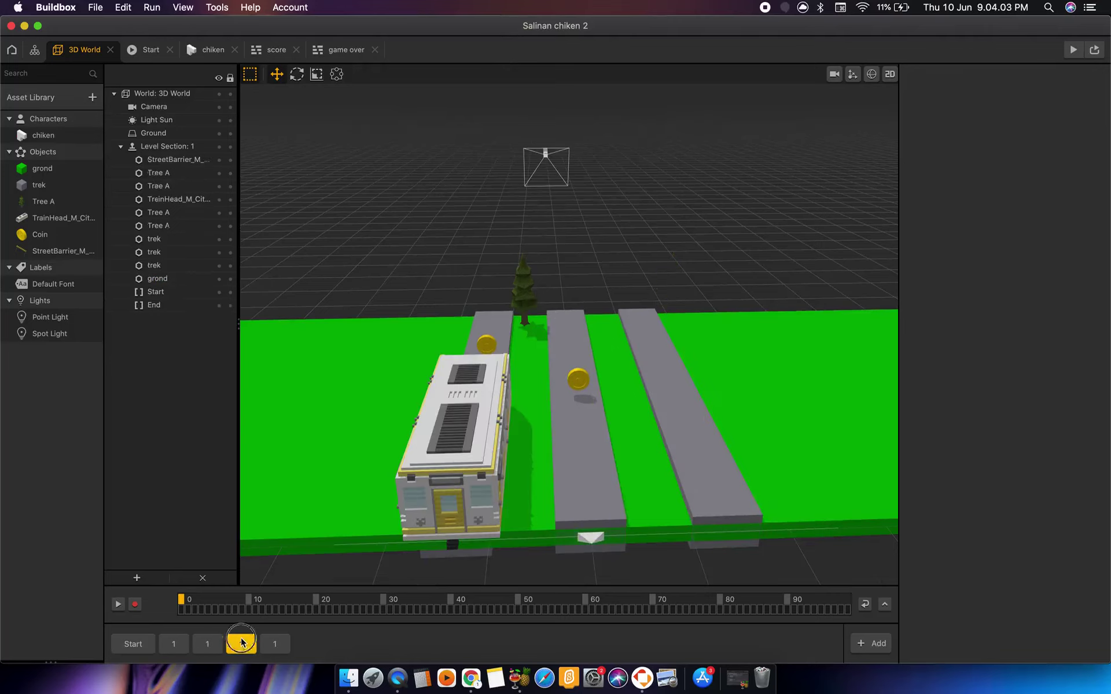
left_click(273, 643)
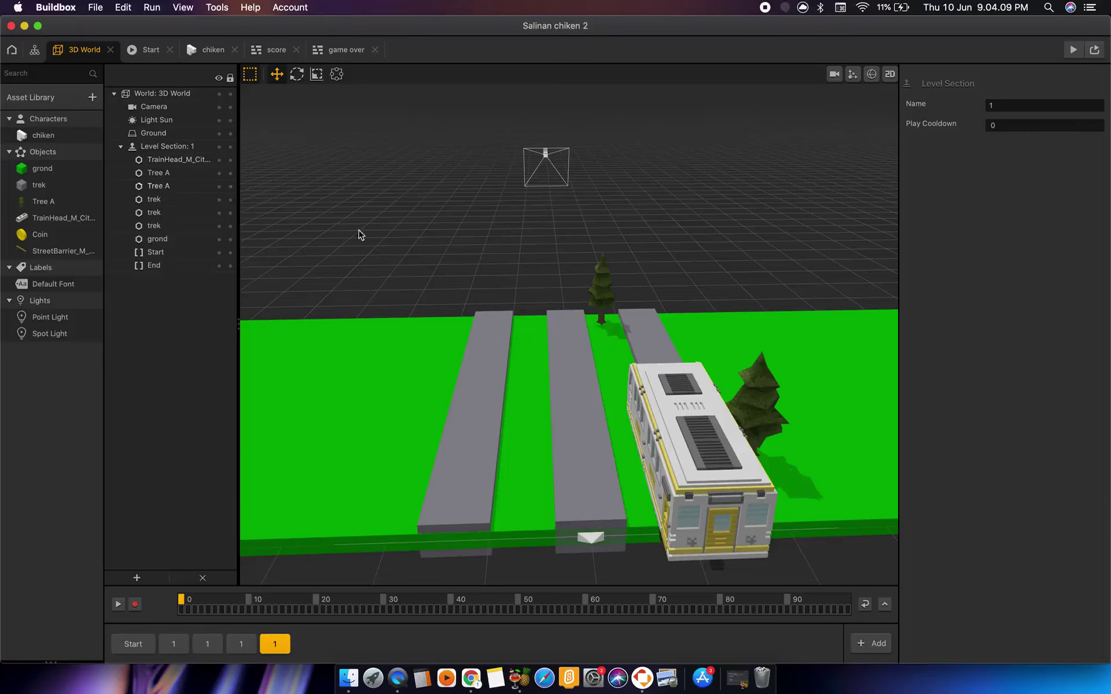
right_click_drag(360, 235, 289, 231)
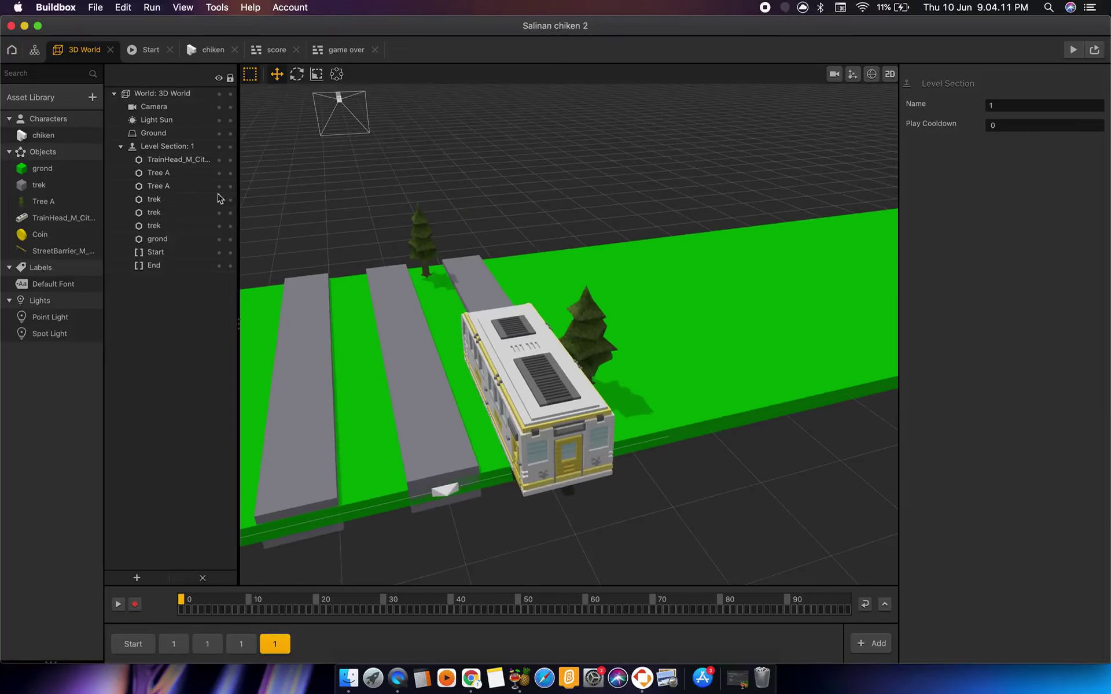
Open the TrainHead object's node graph and examine its Start, Move and 3D Model nodes.
double_click(64, 217)
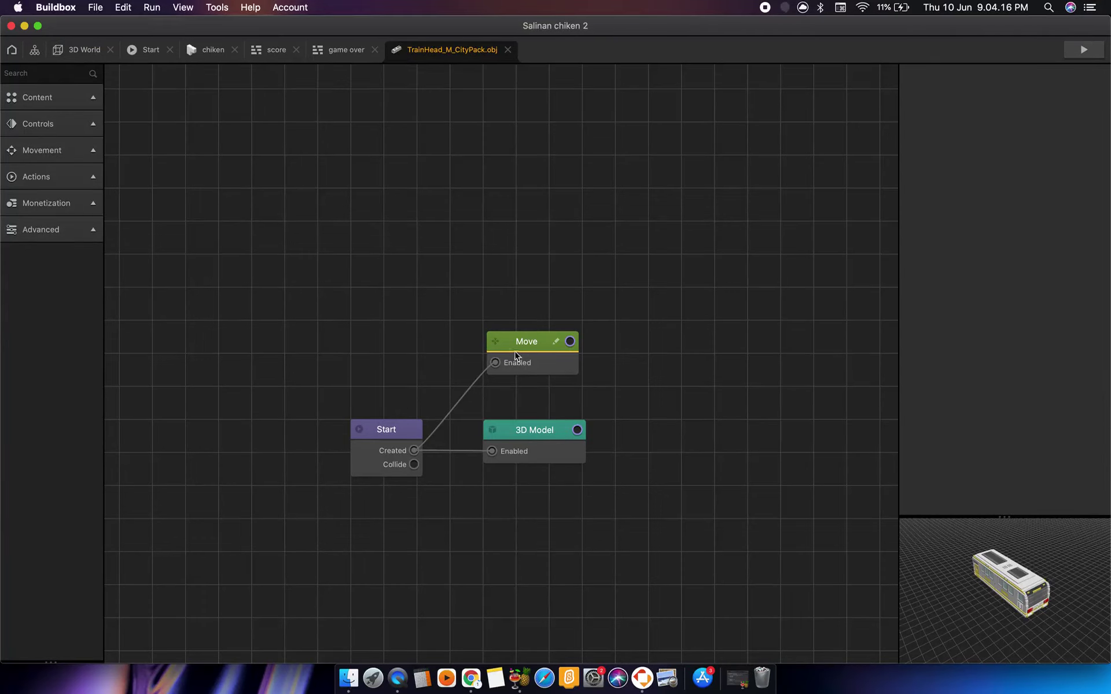
right_click(615, 364)
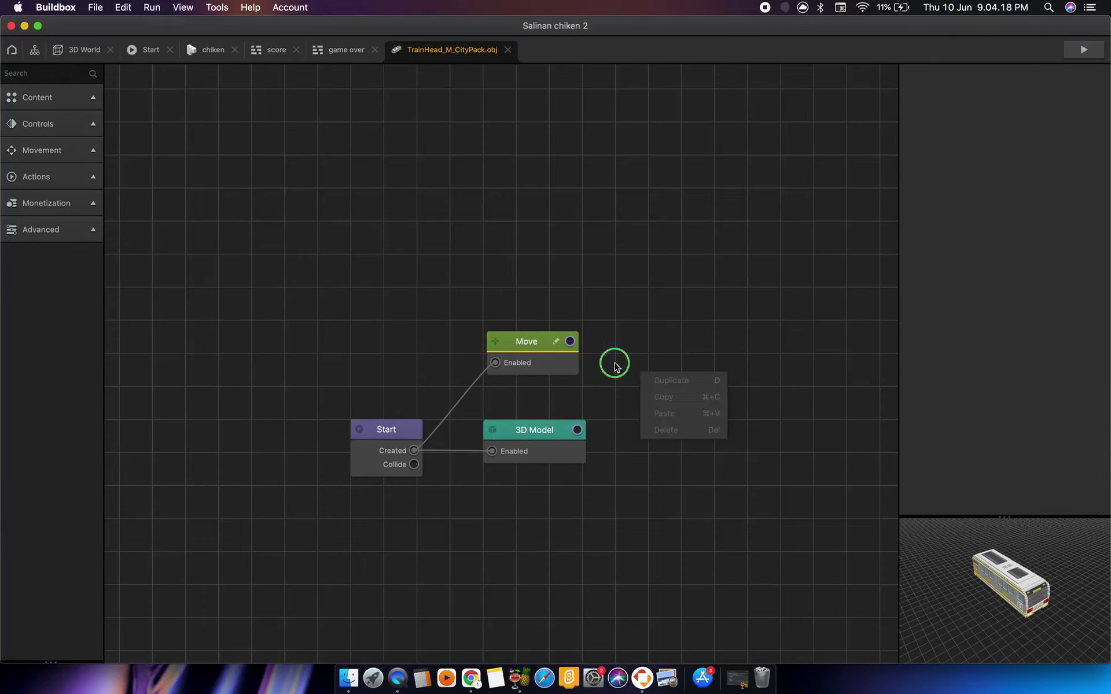
left_click_drag(644, 340, 645, 288)
scroll(644, 288, "up", 5)
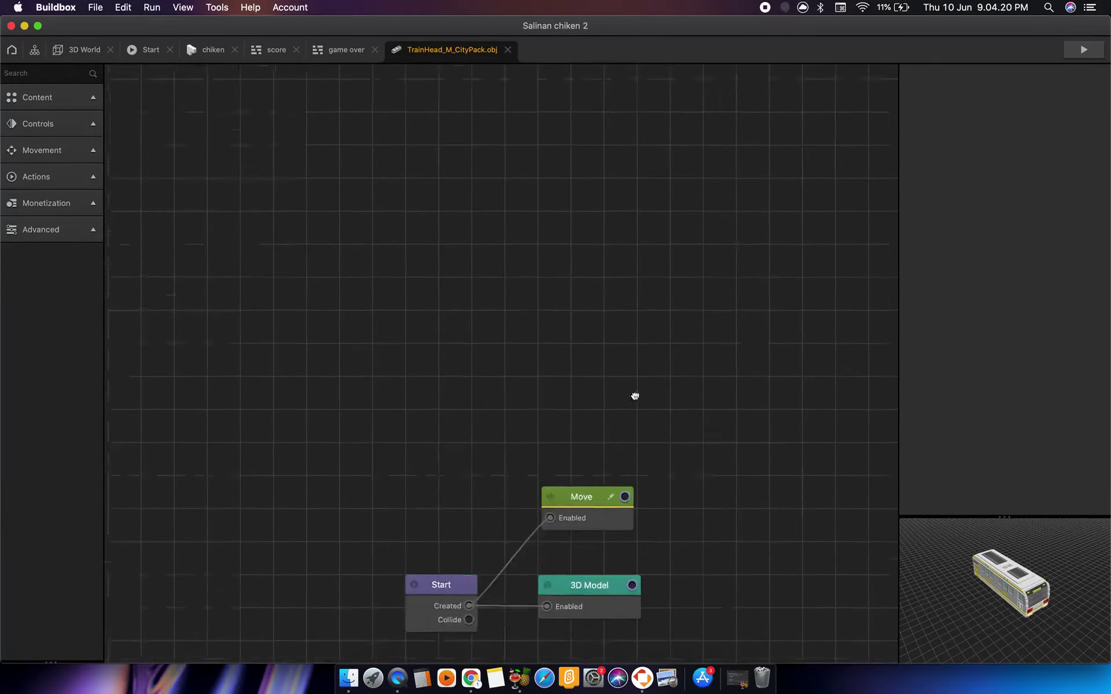
scroll(635, 392, "down", 4)
scroll(682, 298, "left", 3)
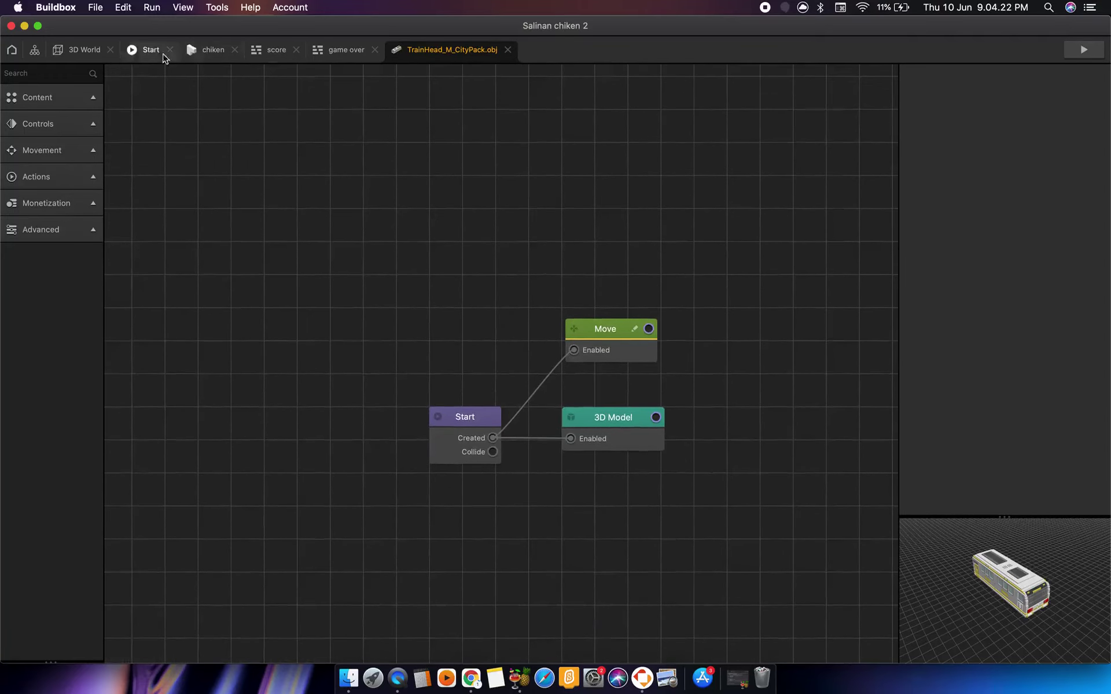
Open the Coin object's node graph from the 3D World and examine its If Collide, Rotate, Wave and Add Coin nodes.
left_click(101, 52)
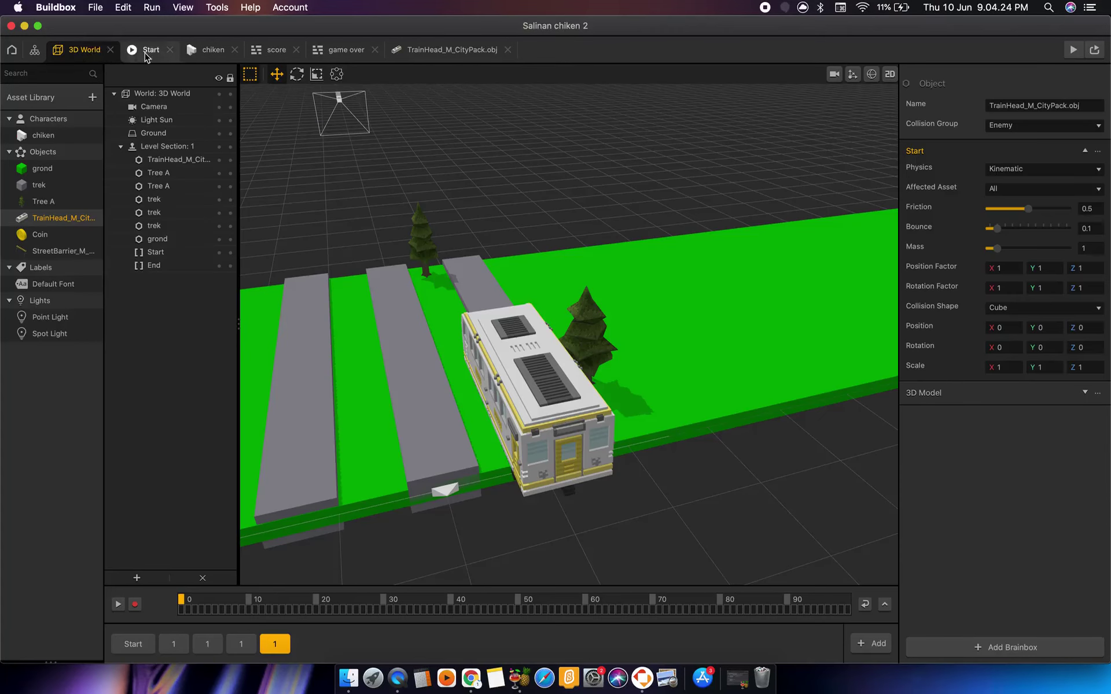
left_click(60, 238)
double_click(59, 238)
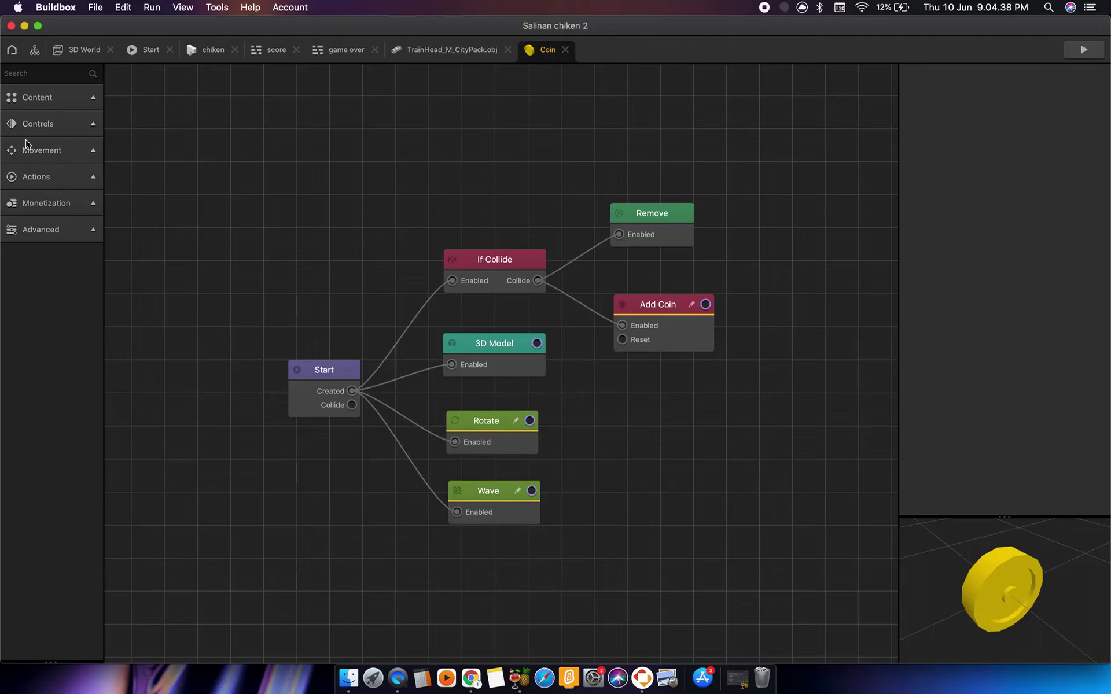
Revisit the project's screen flow, the Start screen and the chiken character's node graph.
left_click(35, 50)
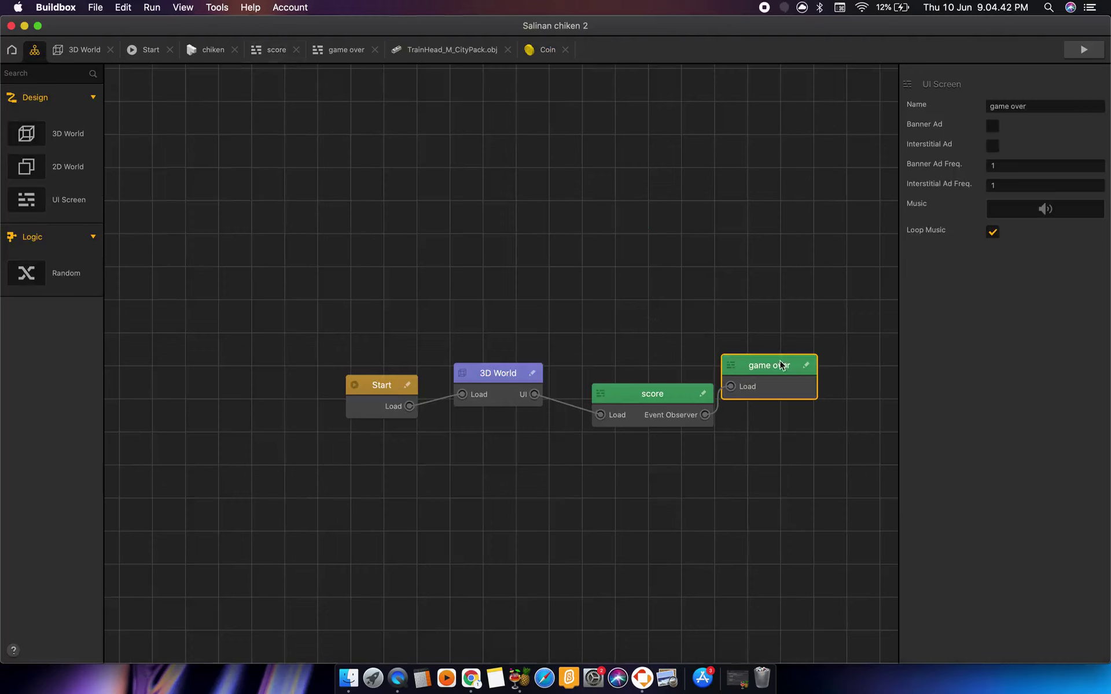
left_click(144, 51)
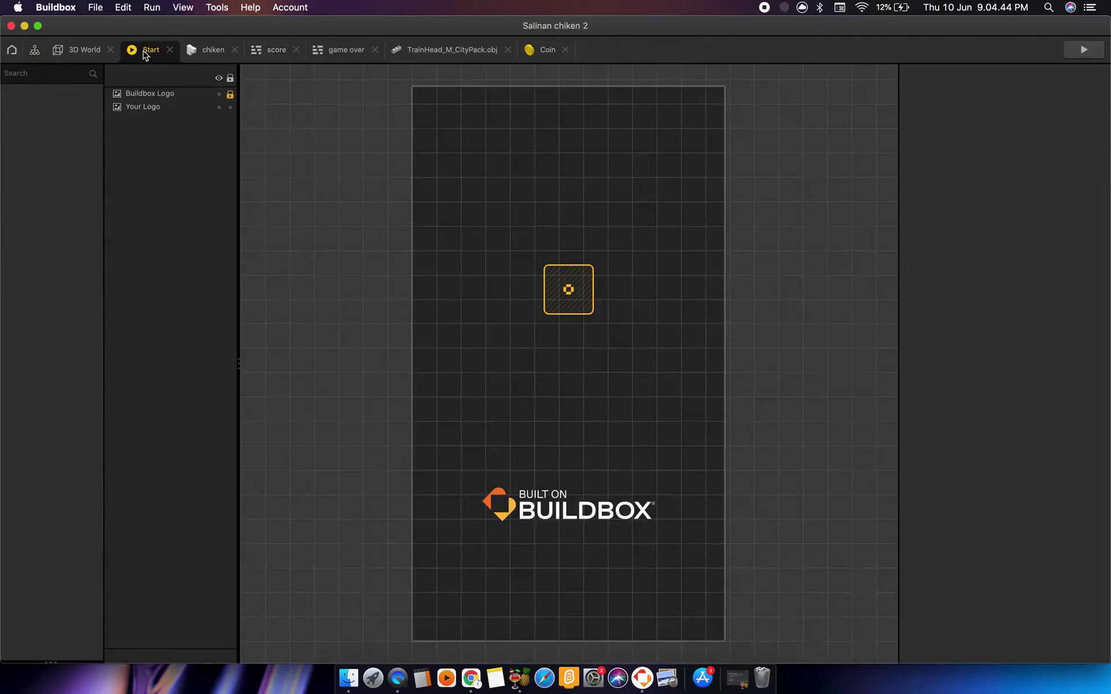
left_click(200, 52)
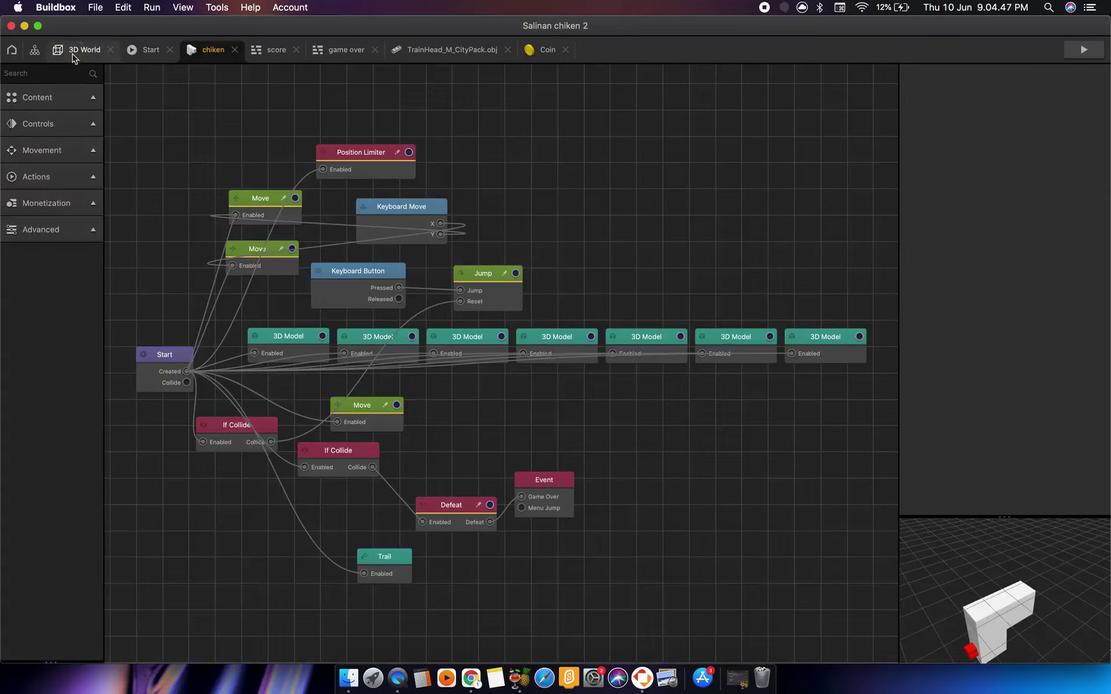
Inspect the StreetBarrier object's properties in the 3D World and open the Tree A object's node graph.
left_click(74, 57)
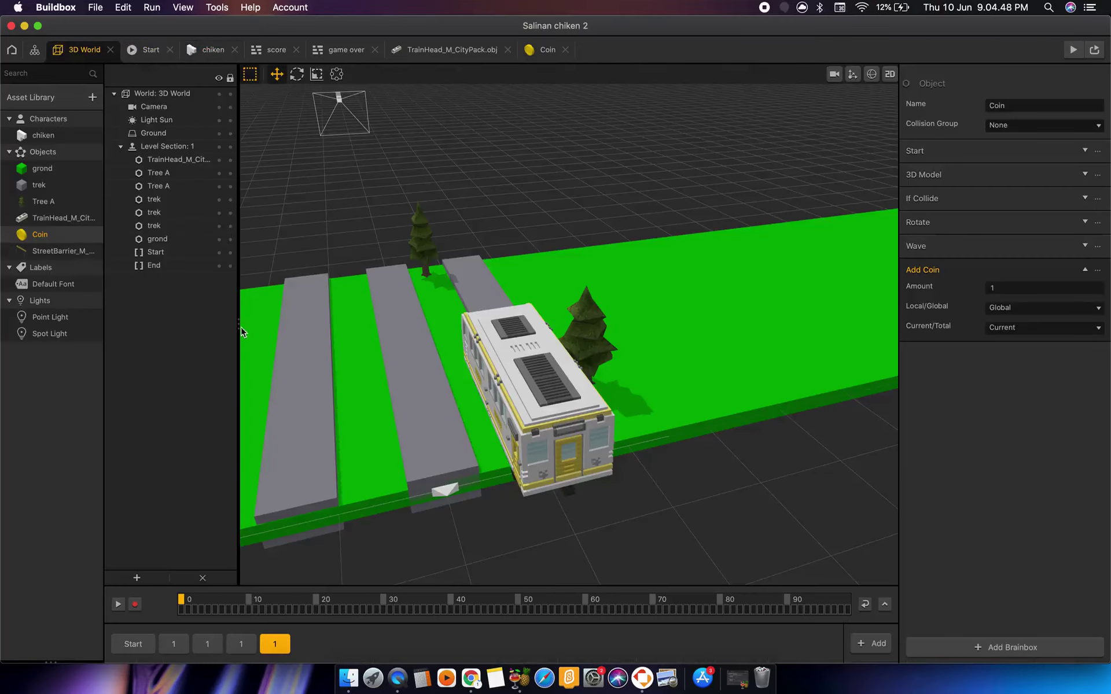
left_click(75, 251)
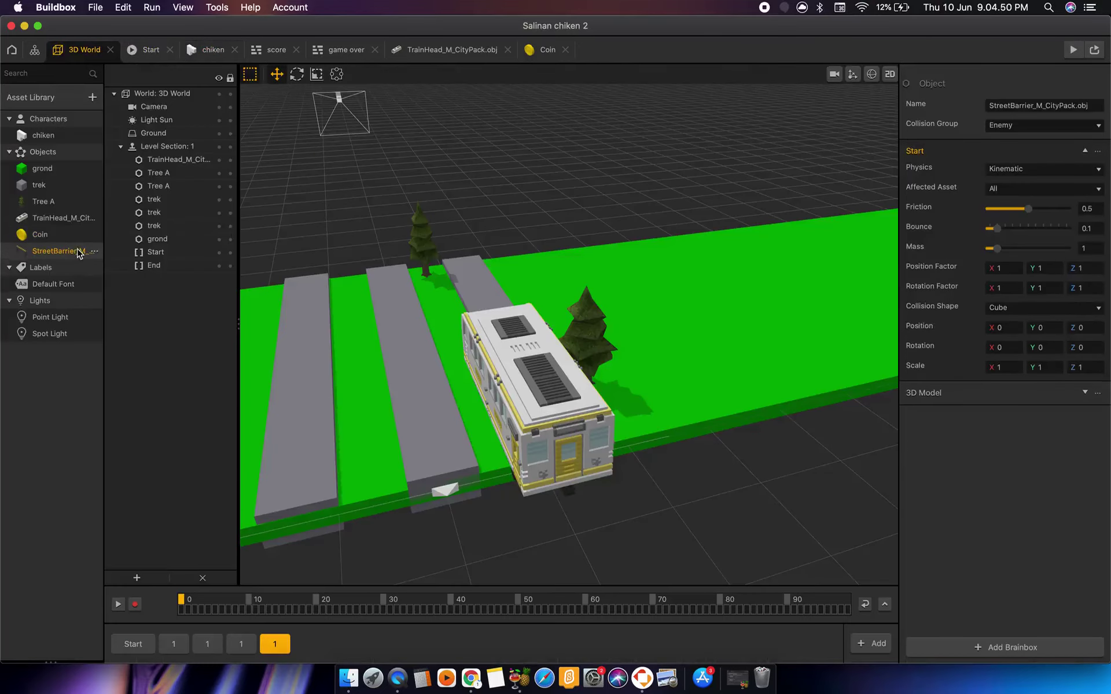
left_click(77, 204)
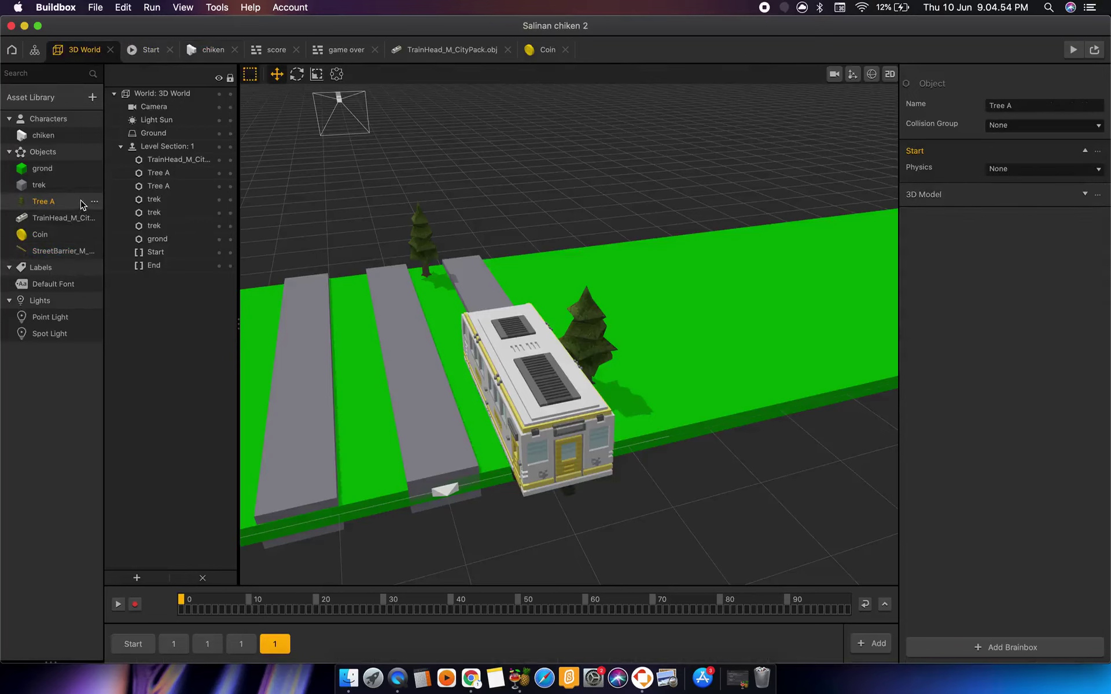
double_click(81, 204)
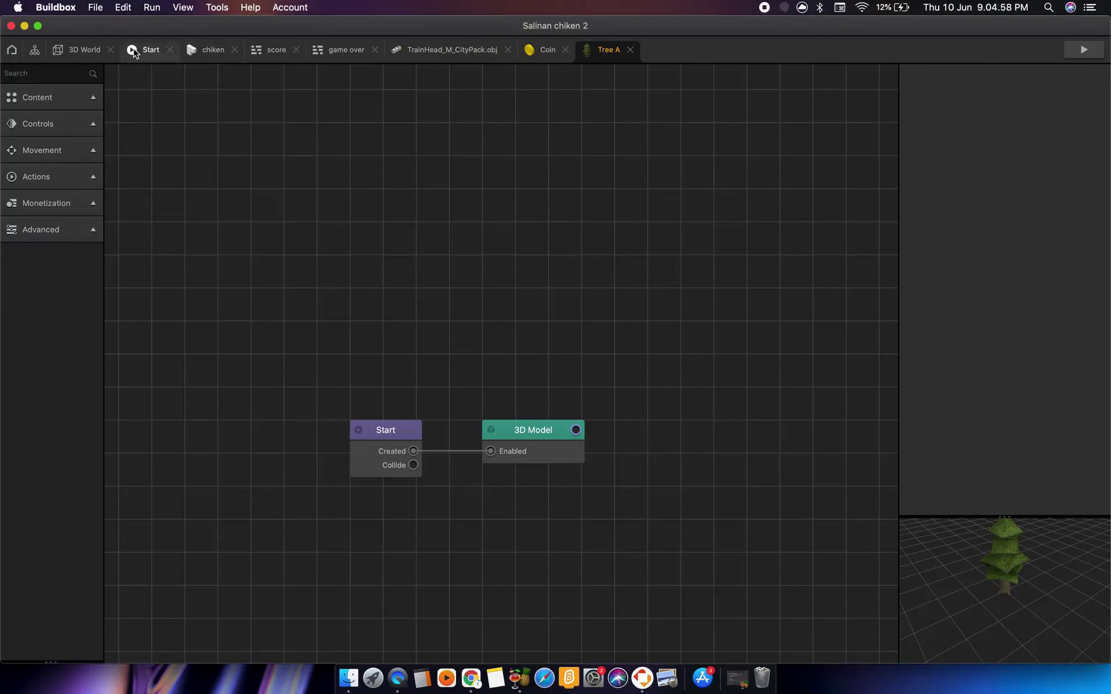
Examine the grond object's node graph, 3D Model settings and Start physics properties from the 3D World.
left_click(82, 54)
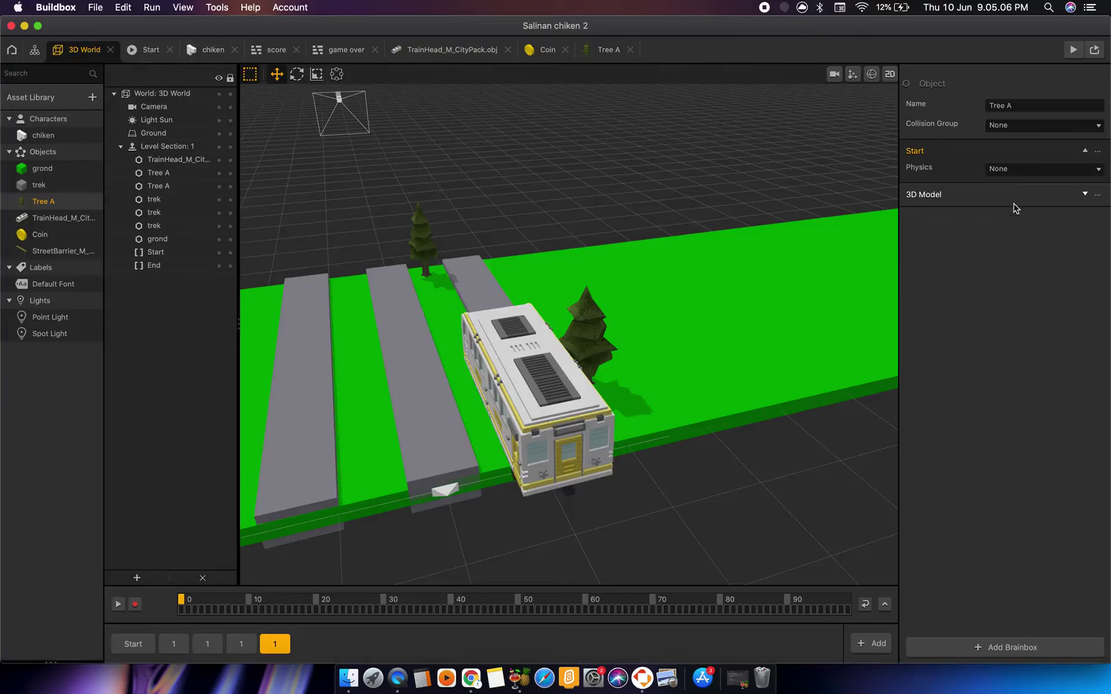
left_click(60, 173)
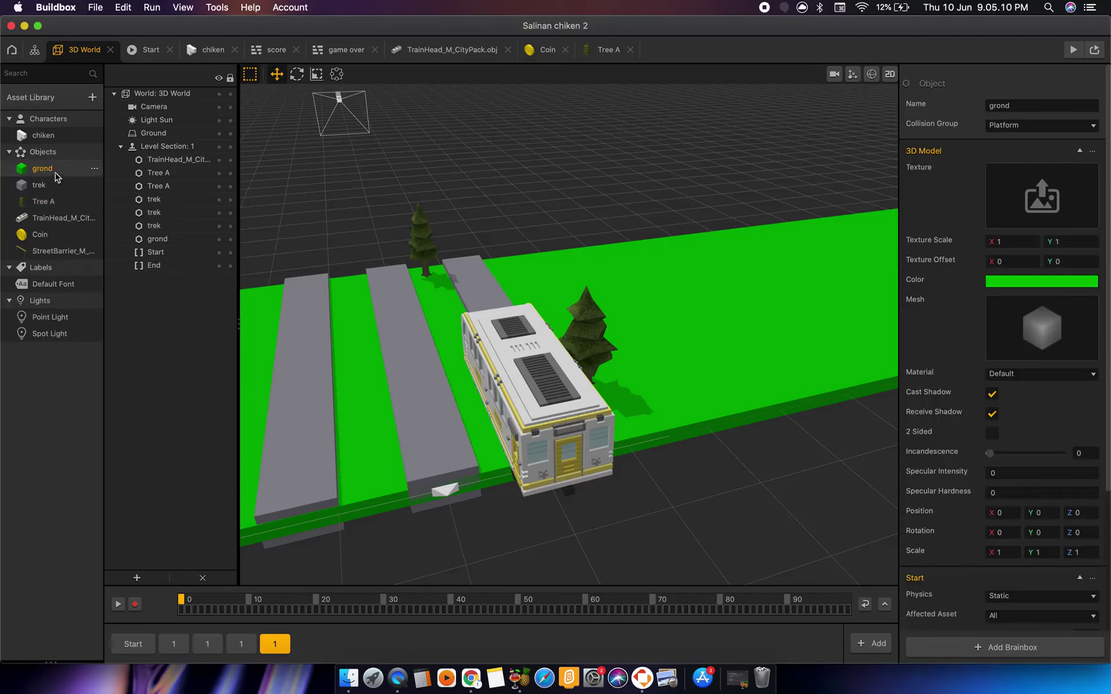
double_click(57, 175)
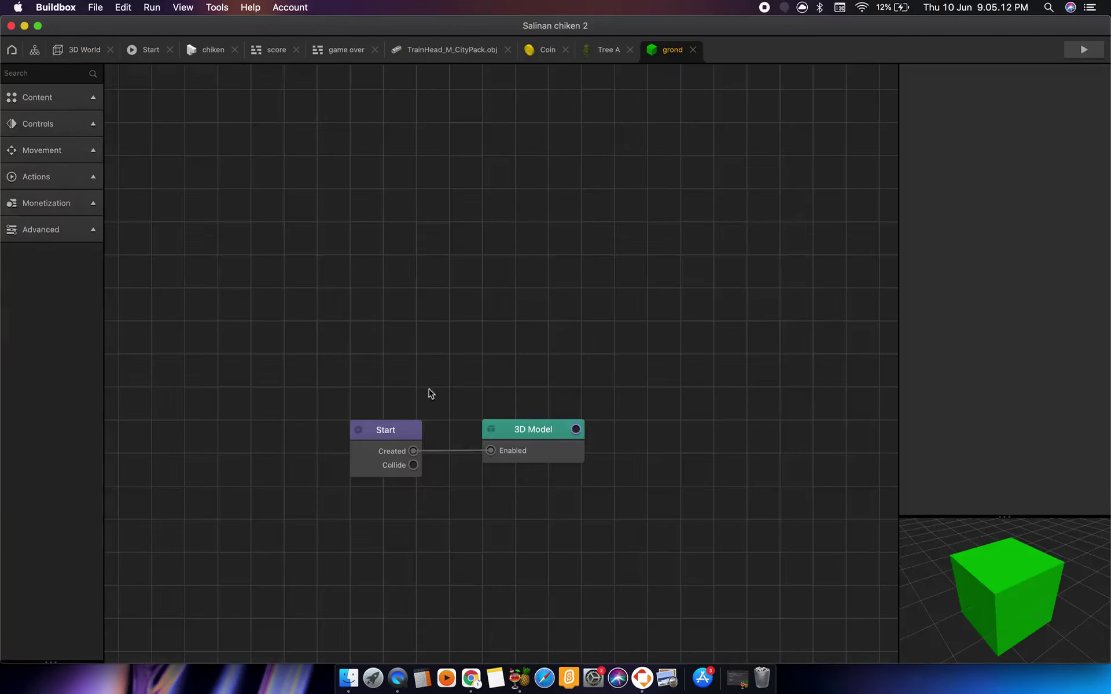
left_click(78, 51)
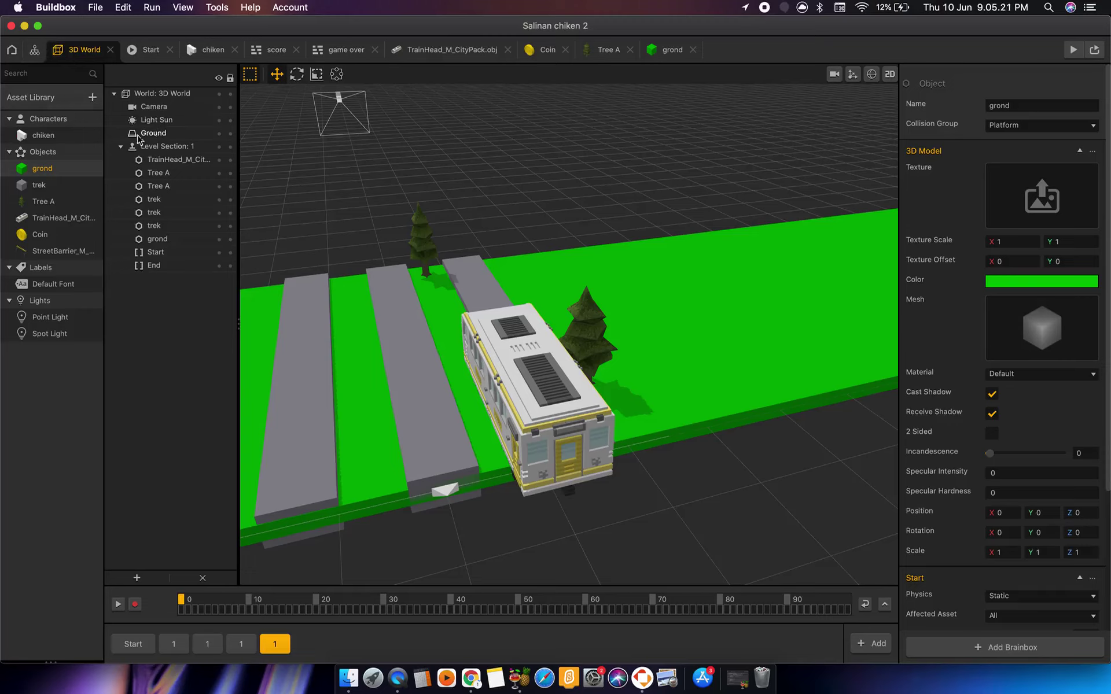
scroll(1029, 230, "down", 5)
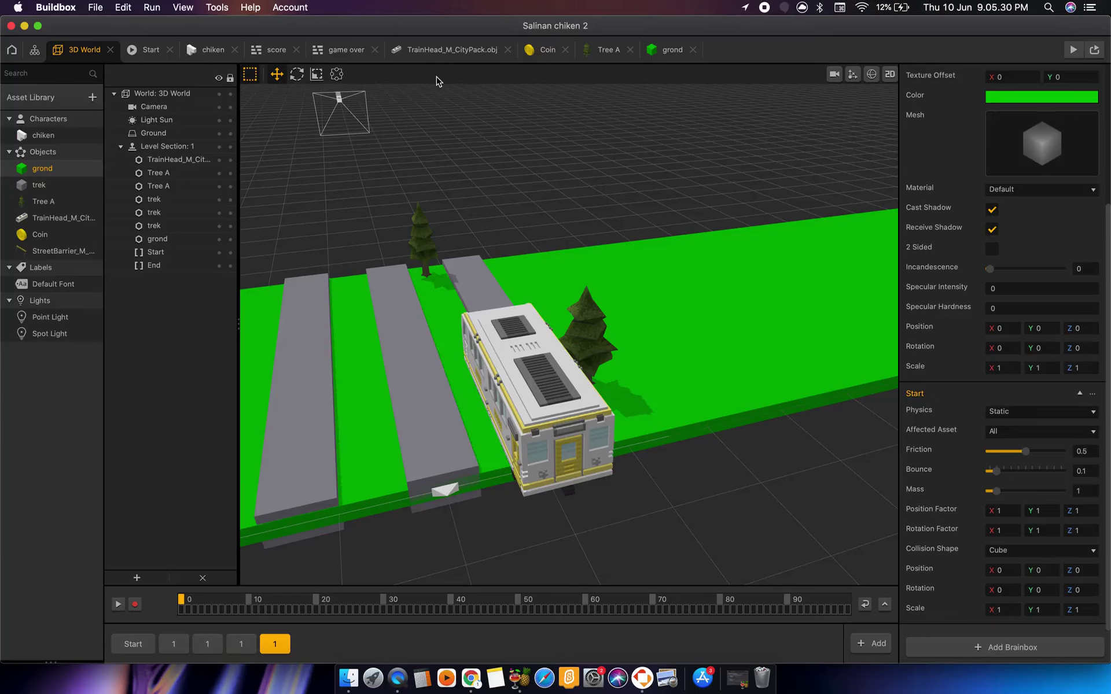
Play-test the game in the preview, steering the chicken between lanes and replaying from the game over screen, and close the preview.
key("super+r")
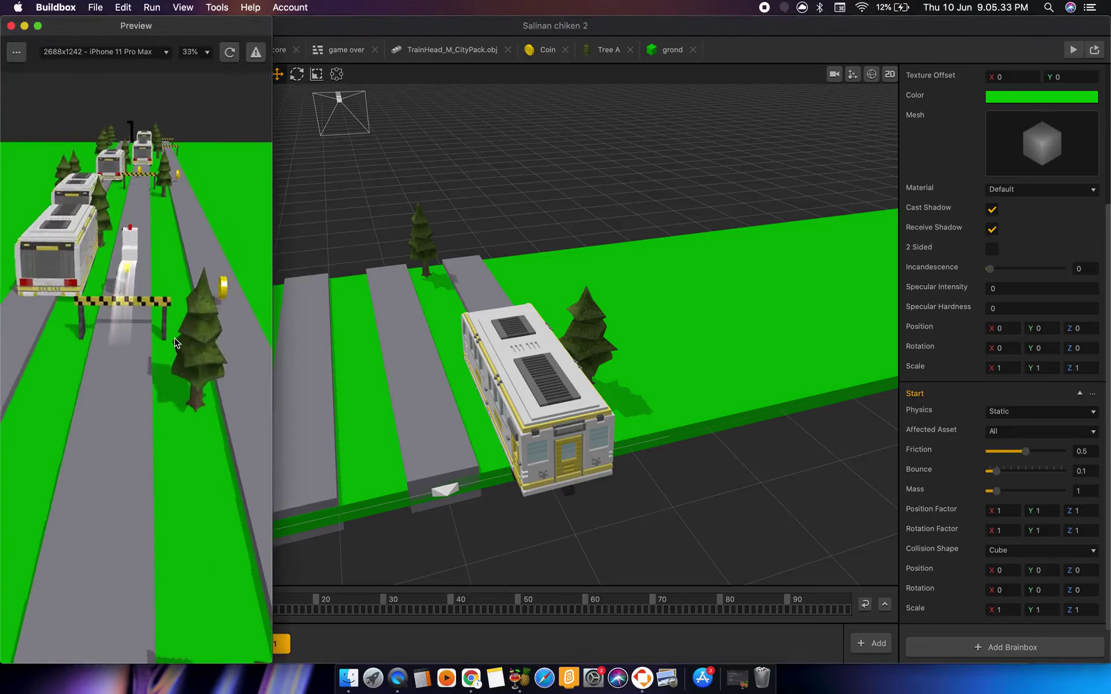
key("Right")
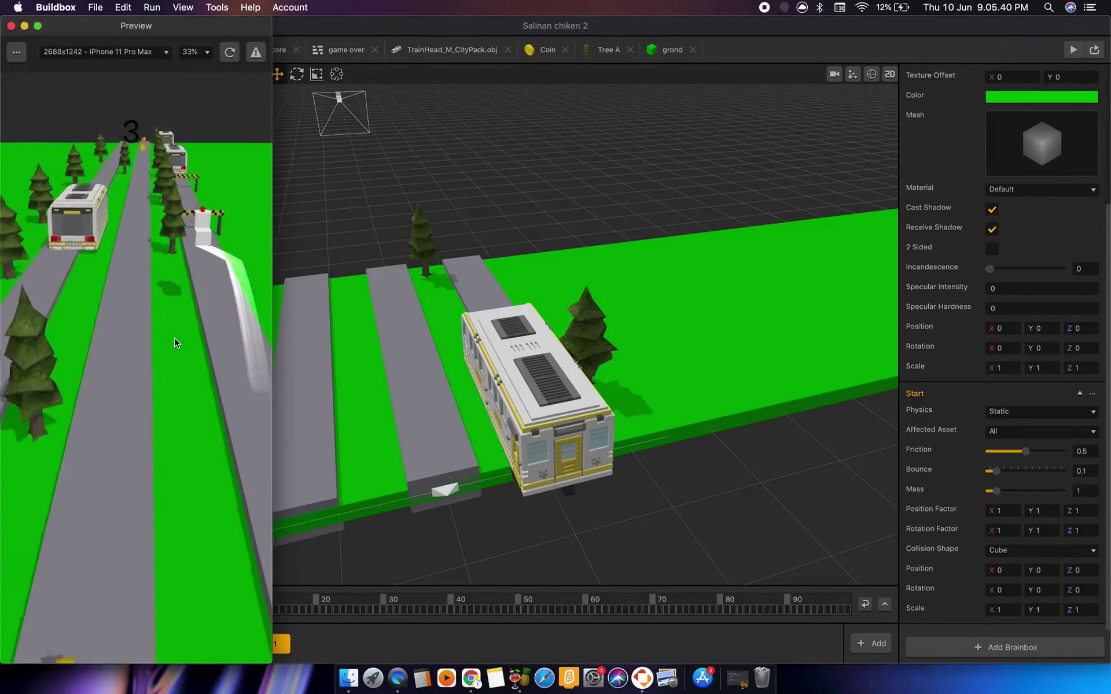
key("Left")
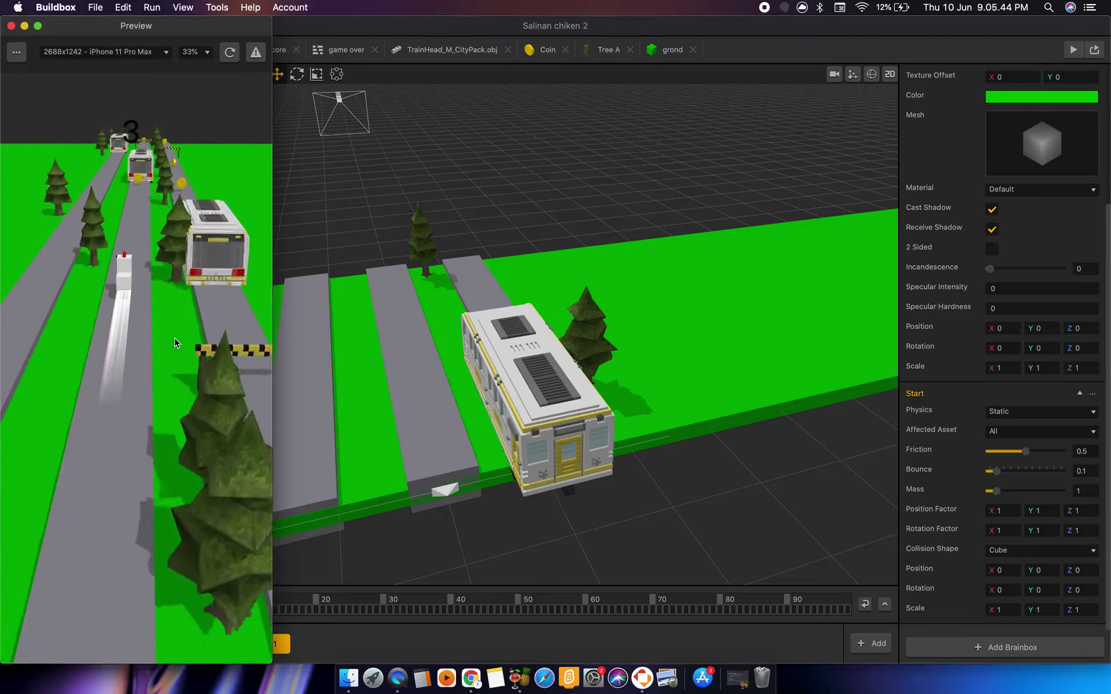
key("Left")
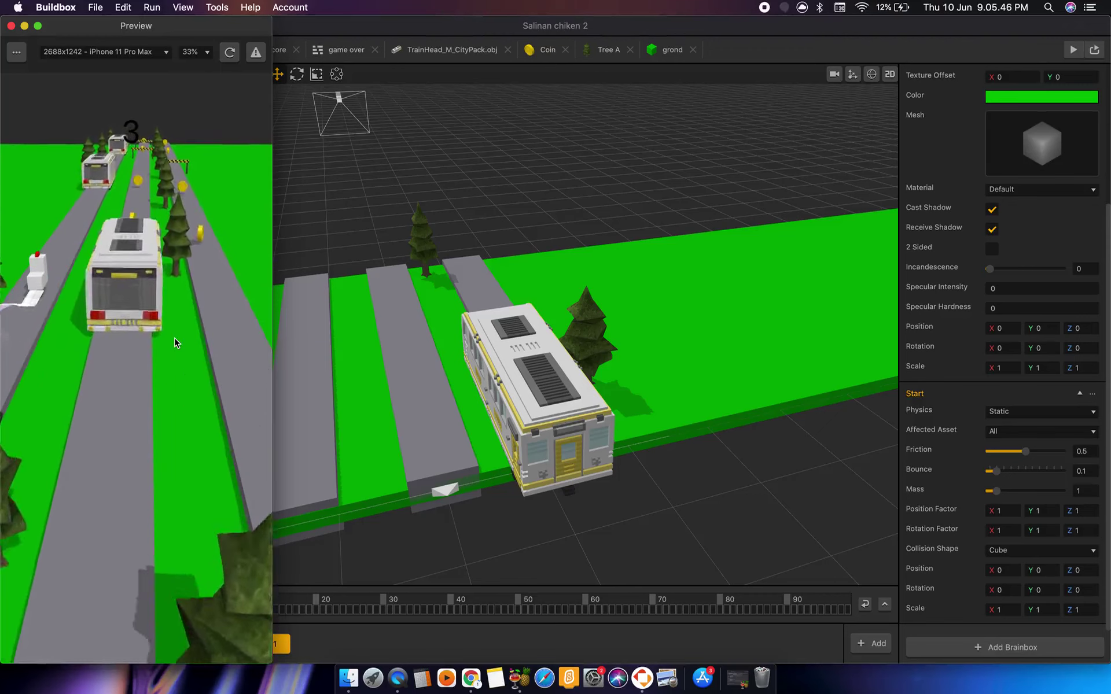
key("Right")
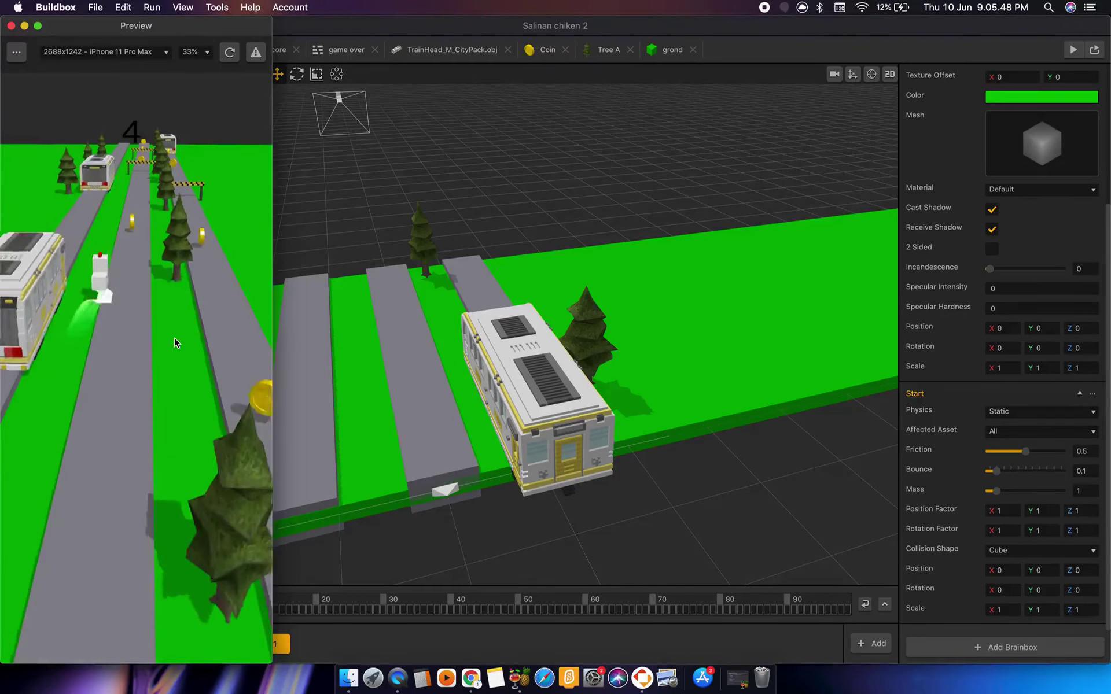
key("Left")
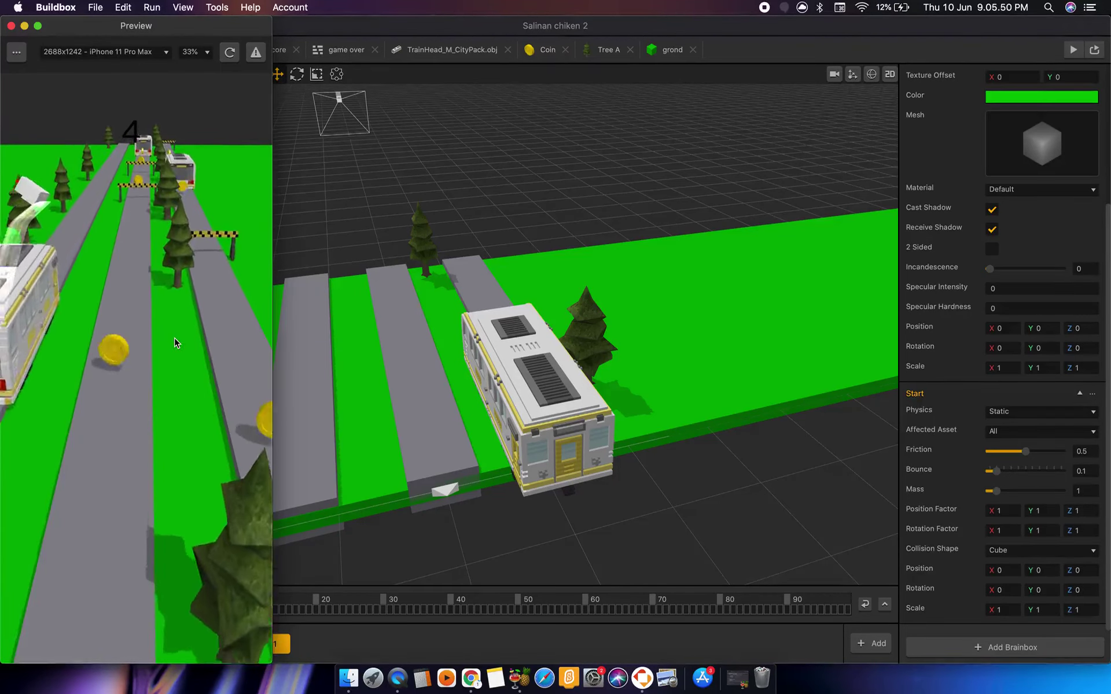
key("Right")
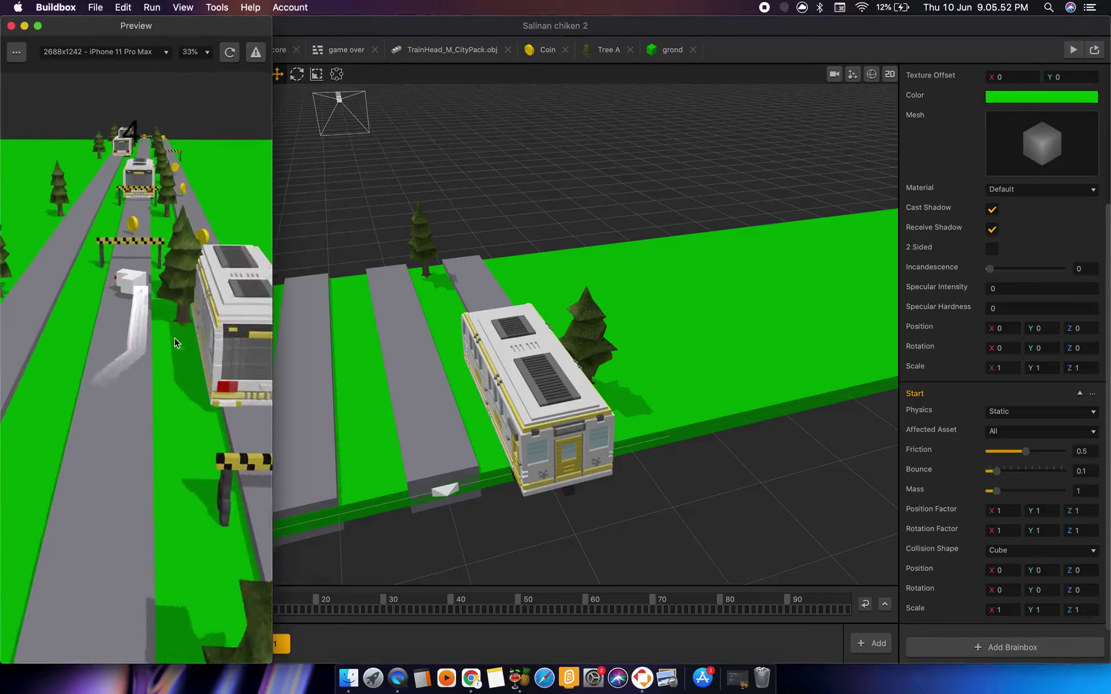
left_click(144, 411)
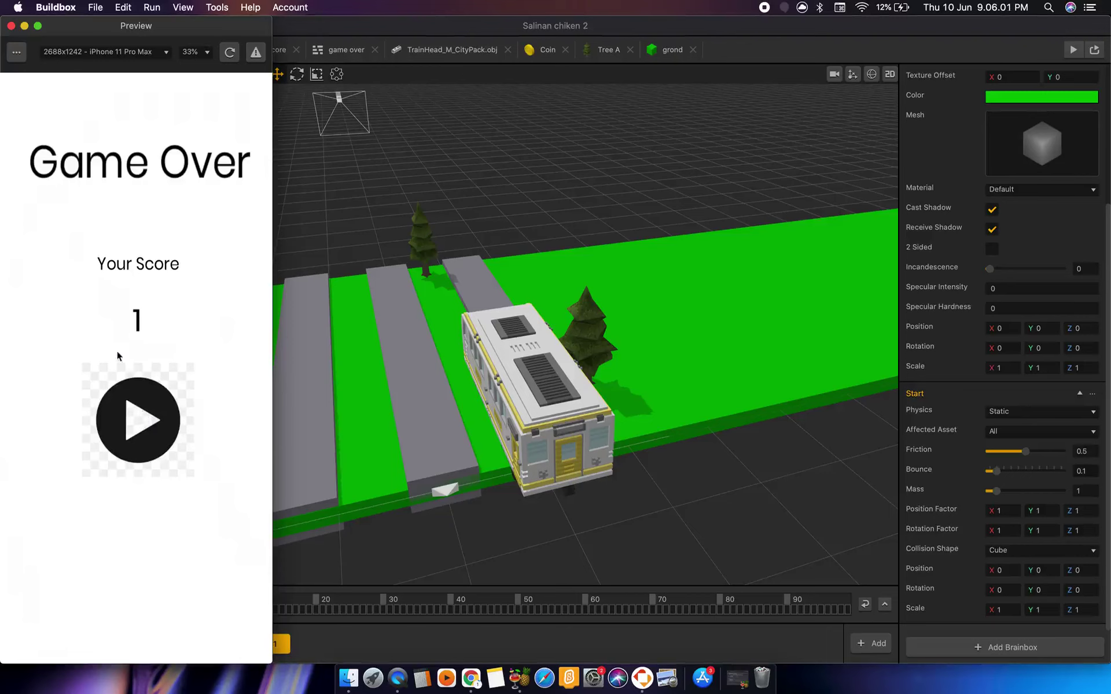
left_click(10, 26)
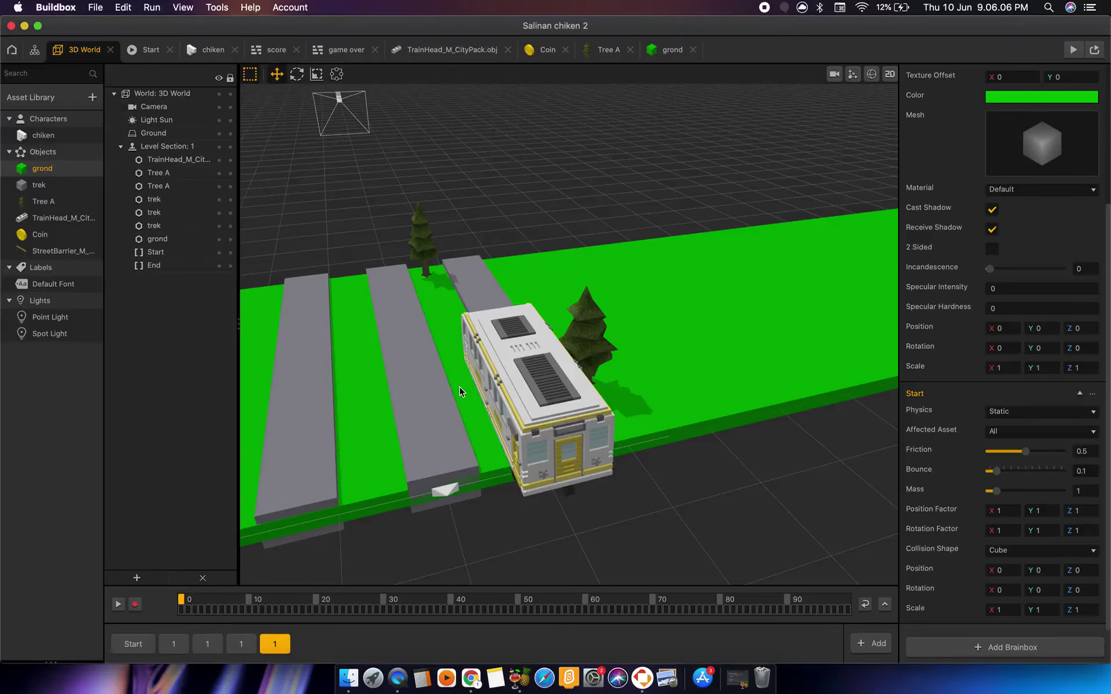
right_click_drag(568, 245, 573, 334)
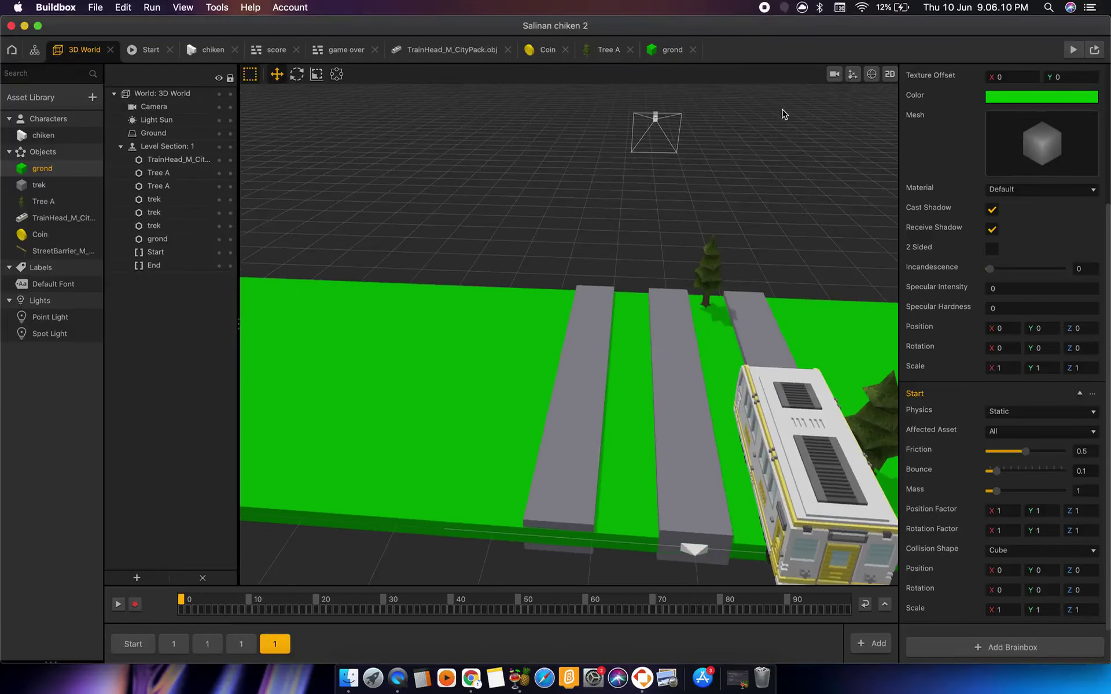